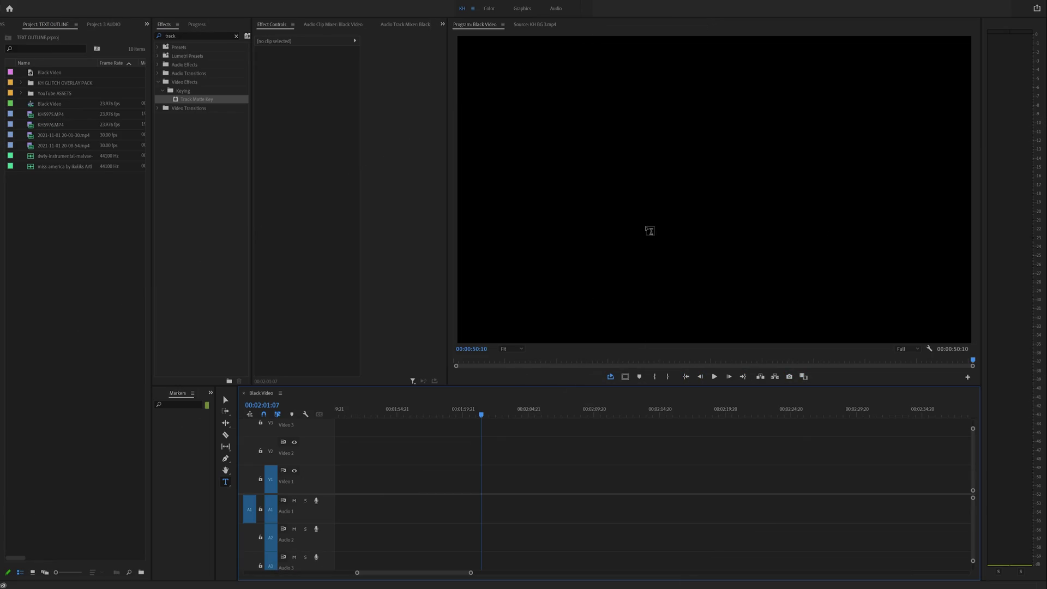
- Add a text title with the creator's first name at 00:02:01:07 and open its text layer settings in the Graphics workspace
{"action": "left_click", "coordinate": [613, 192]}
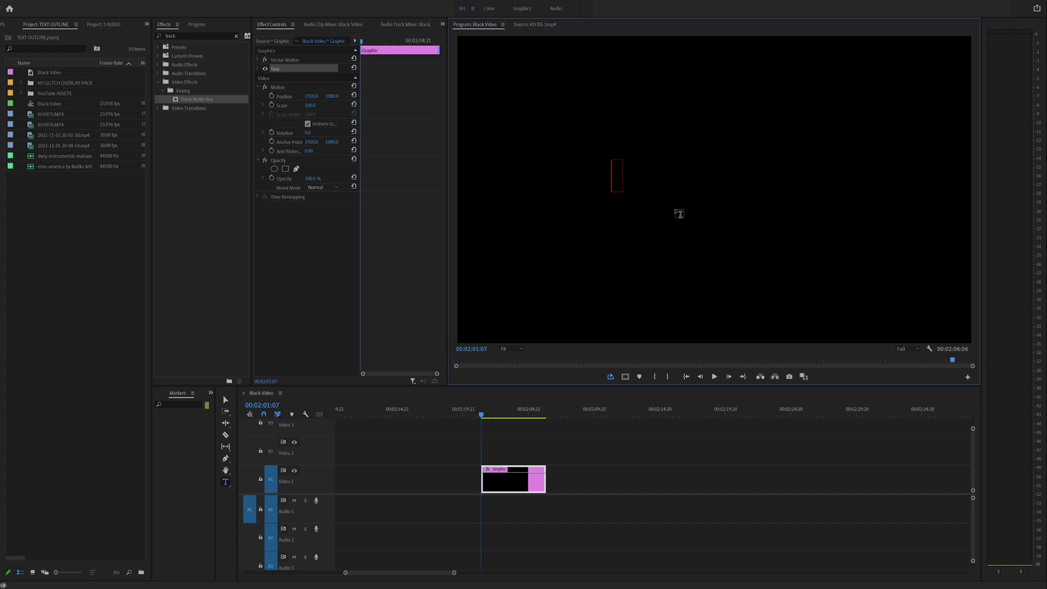
{"action": "type", "text": "KYLER"}
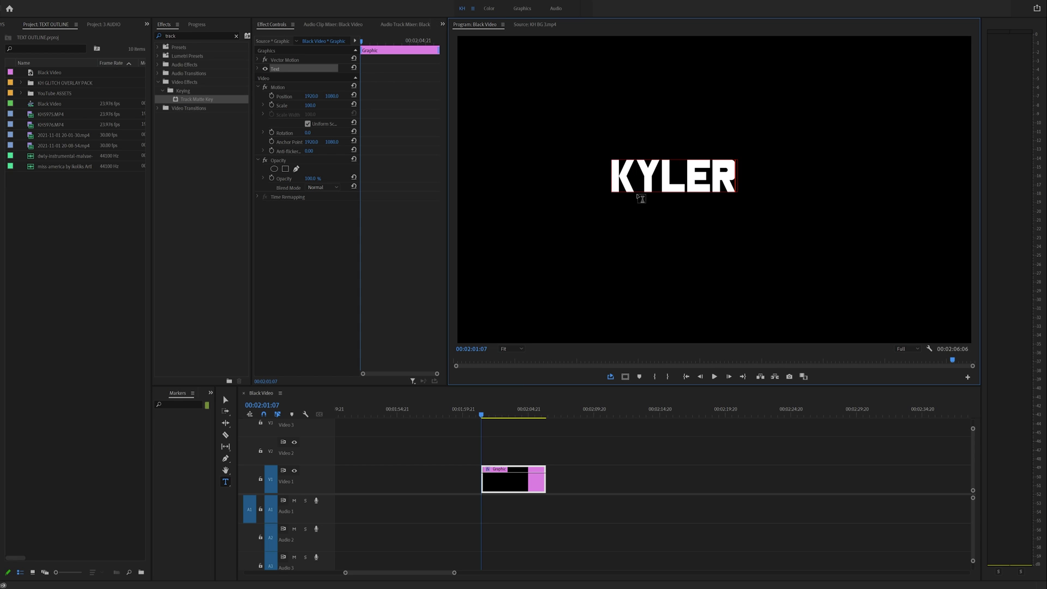
{"action": "left_click", "coordinate": [521, 8]}
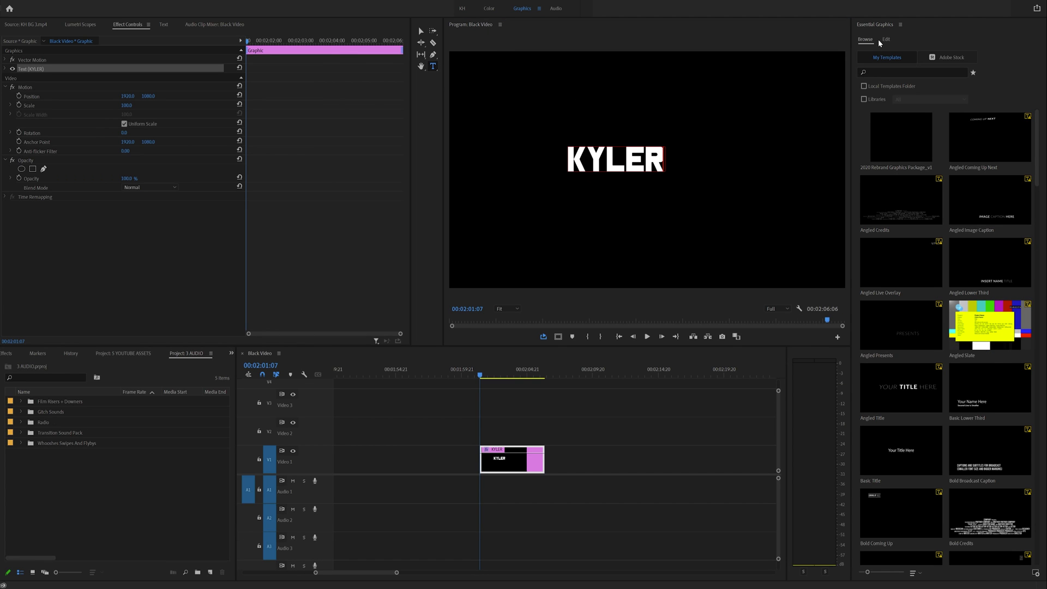
{"action": "left_click", "coordinate": [884, 40]}
{"action": "left_click", "coordinate": [888, 54]}
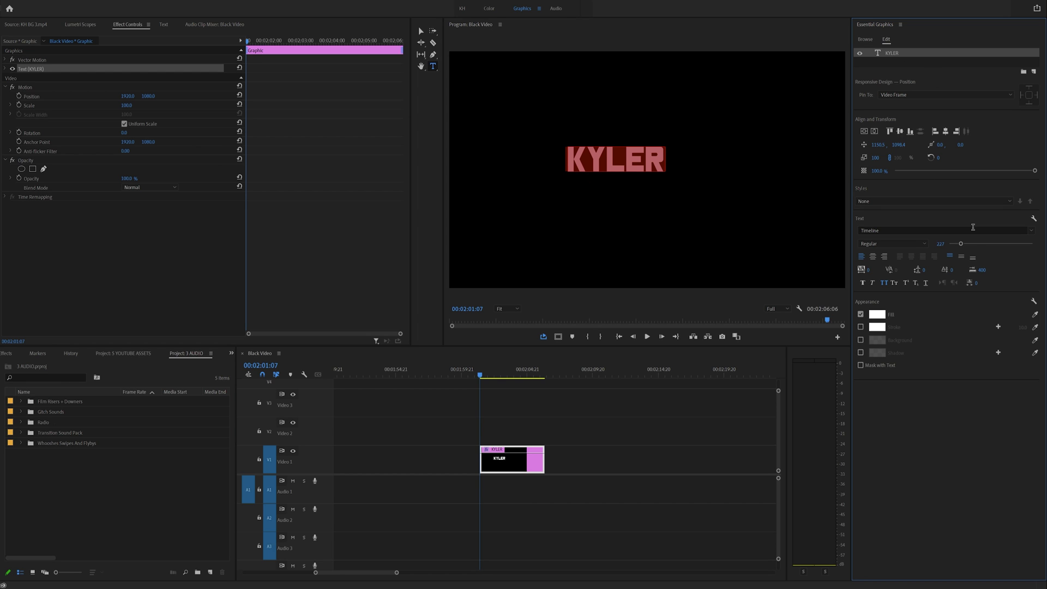
- Enlarge the title's font size to 586 and centre the text horizontally and vertically in the frame
{"action": "left_click_drag", "start_coordinate": [960, 244], "coordinate": [980, 244]}
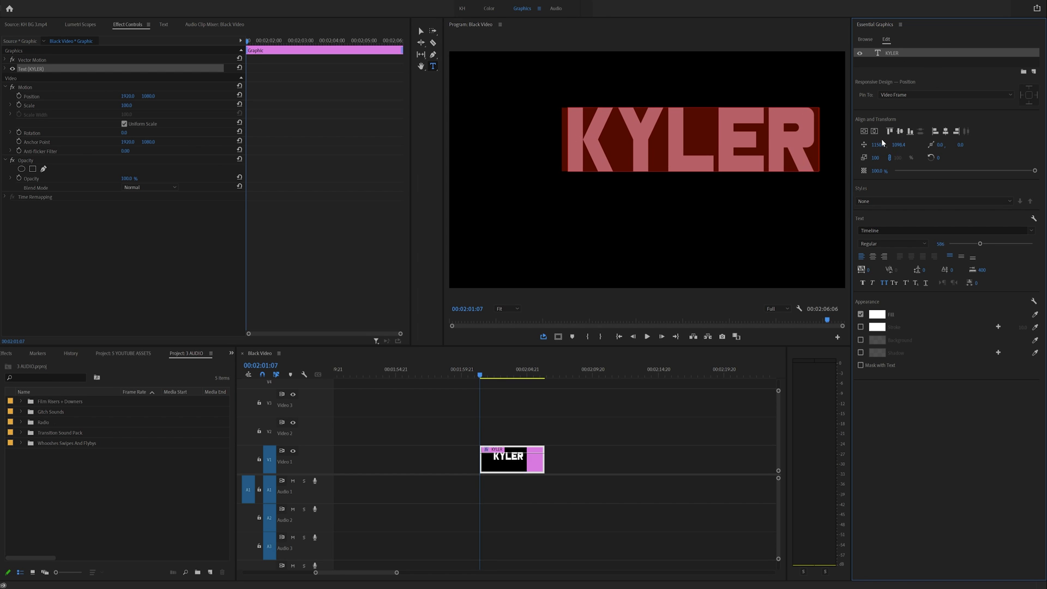
{"action": "left_click", "coordinate": [865, 133]}
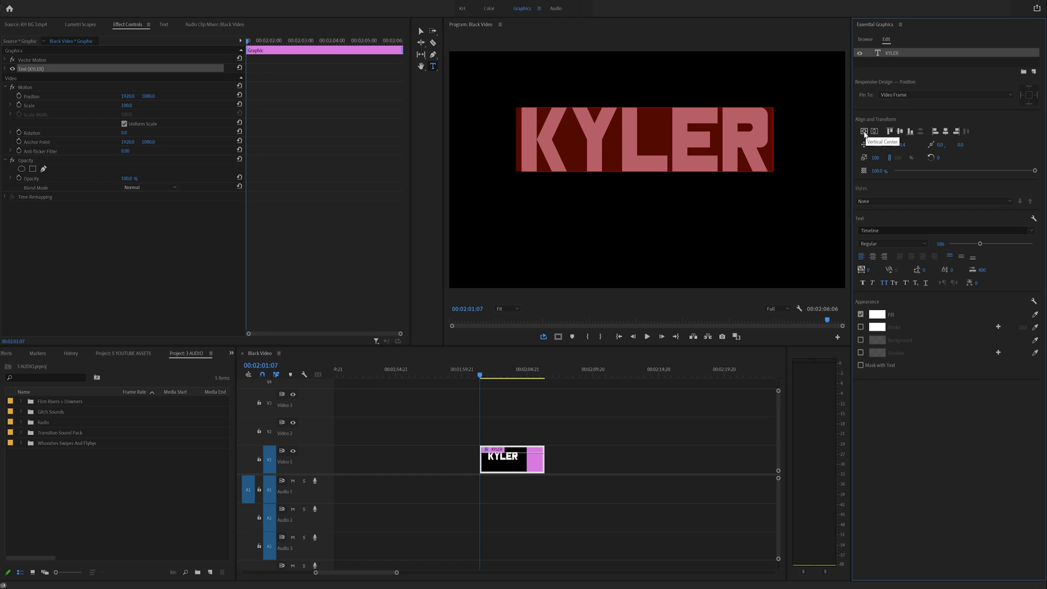
{"action": "left_click", "coordinate": [864, 132]}
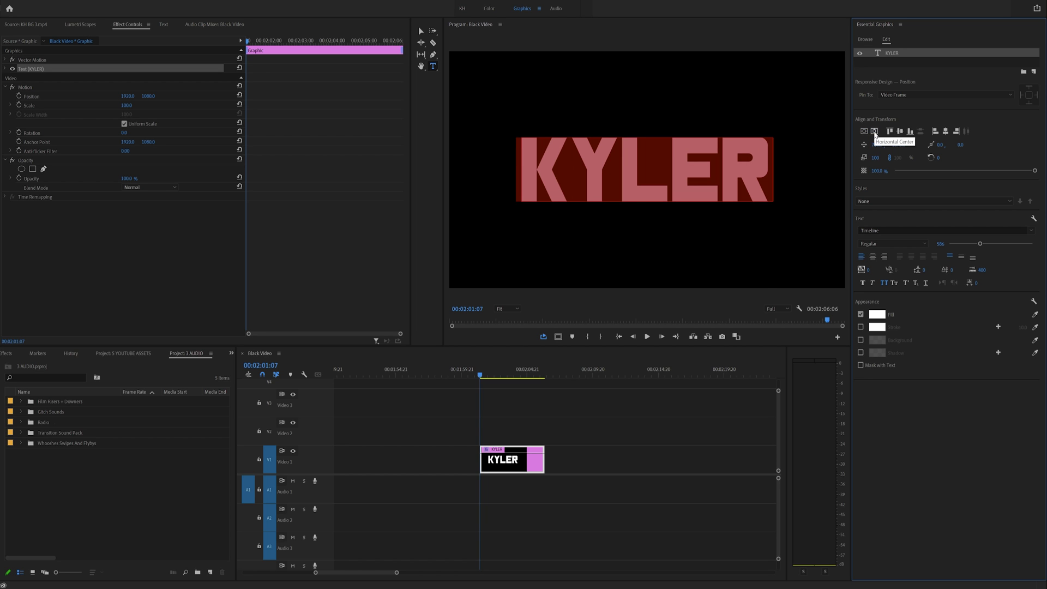
{"action": "left_click", "coordinate": [528, 426]}
{"action": "left_click", "coordinate": [524, 459]}
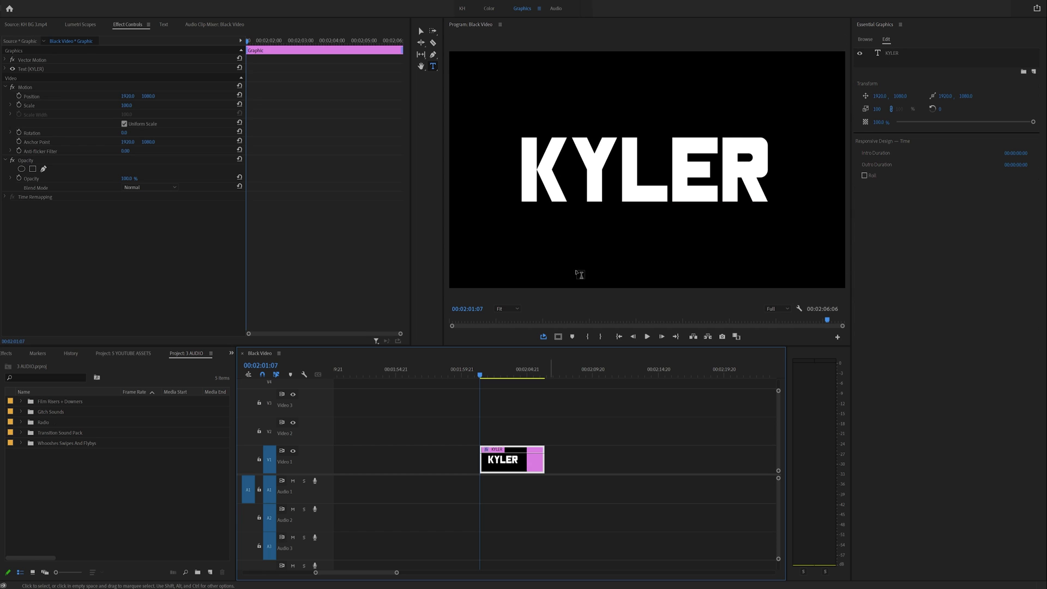
- Turn off the title's fill, enable a white stroke so only the outline remains, and play it back
{"action": "left_click", "coordinate": [509, 374]}
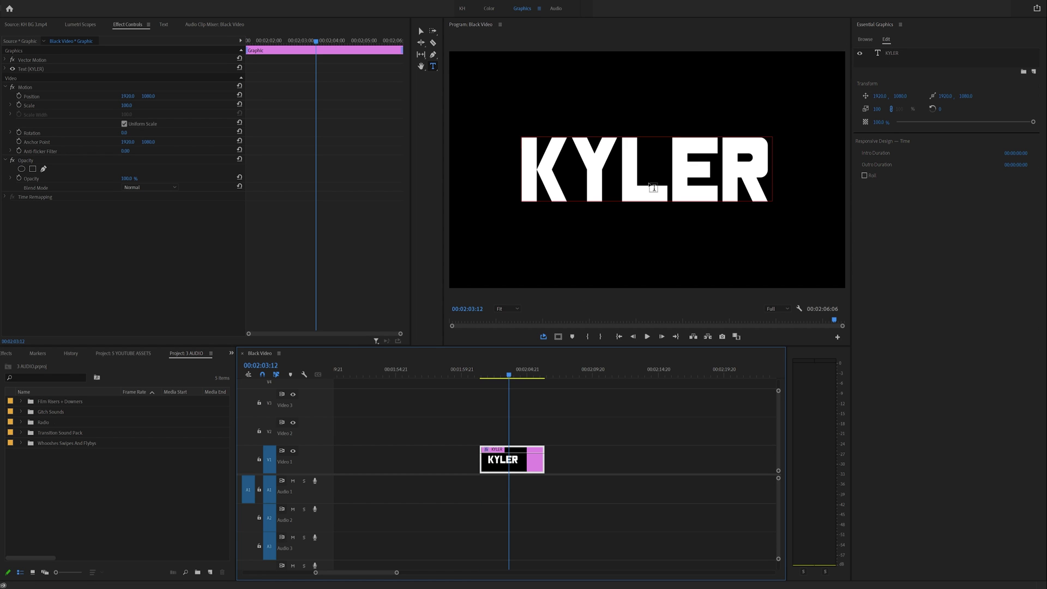
{"action": "left_click", "coordinate": [652, 187]}
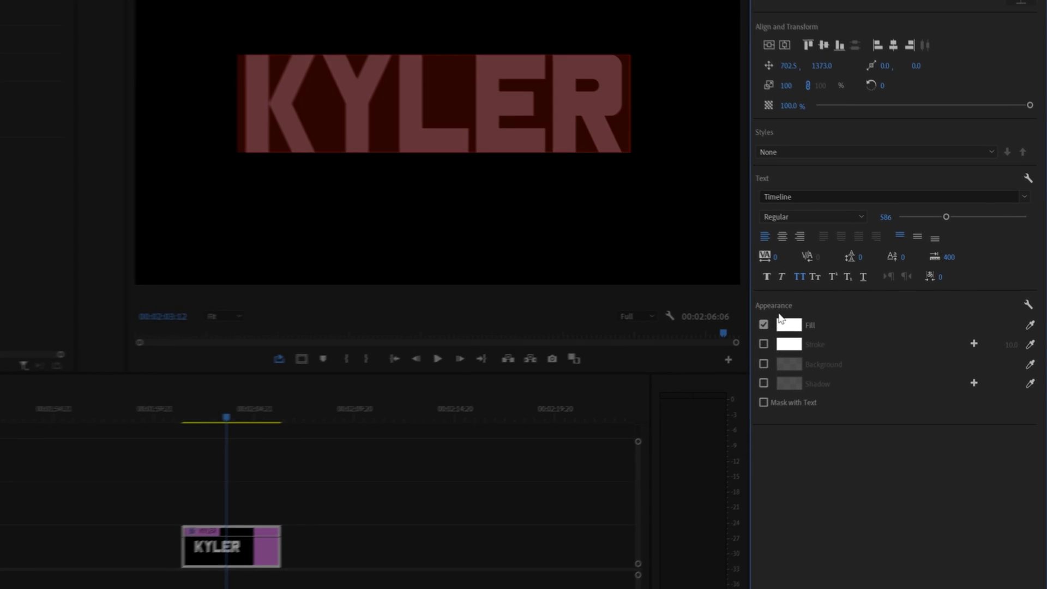
{"action": "left_click", "coordinate": [765, 325]}
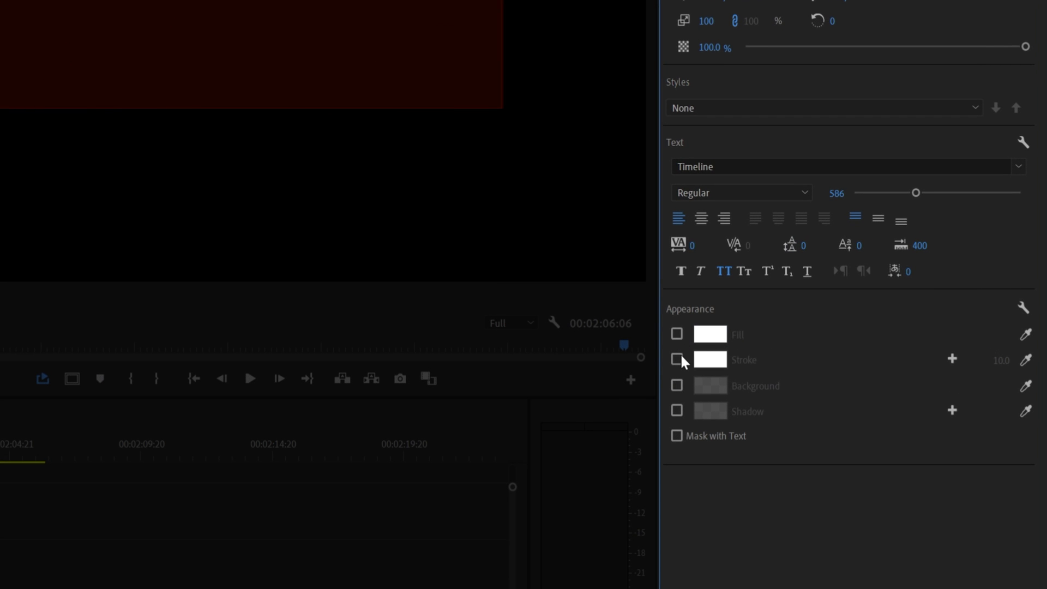
{"action": "left_click", "coordinate": [677, 359]}
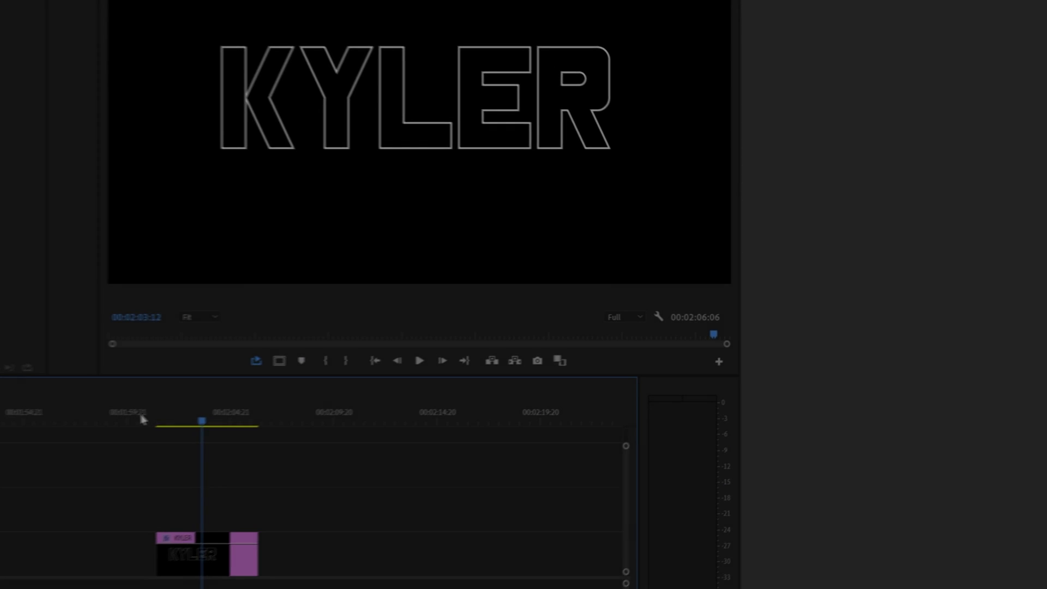
{"action": "left_click", "coordinate": [142, 418]}
{"action": "key", "text": "space"}
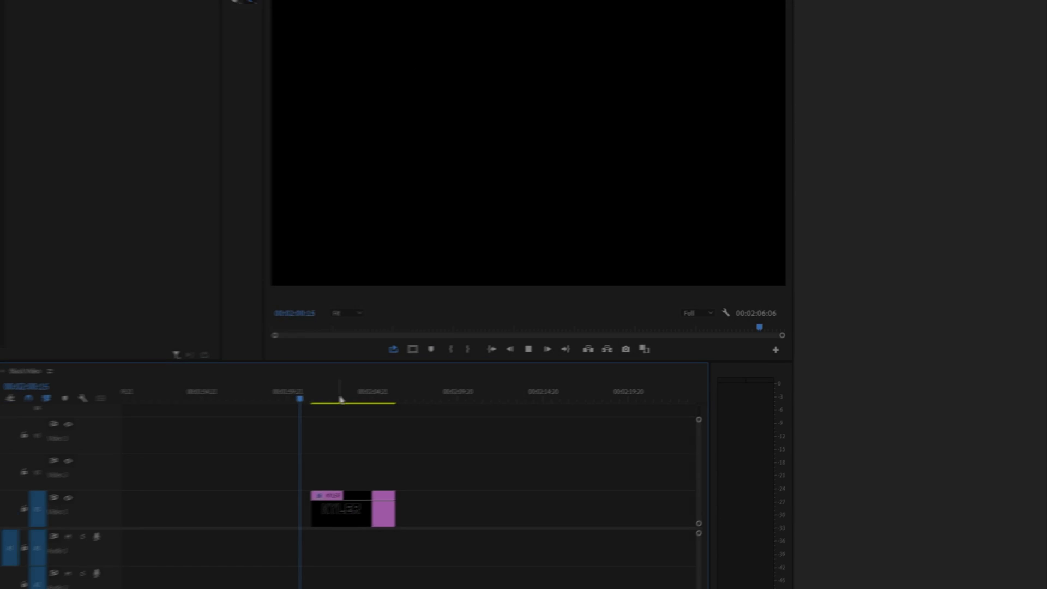
{"action": "key", "text": "space"}
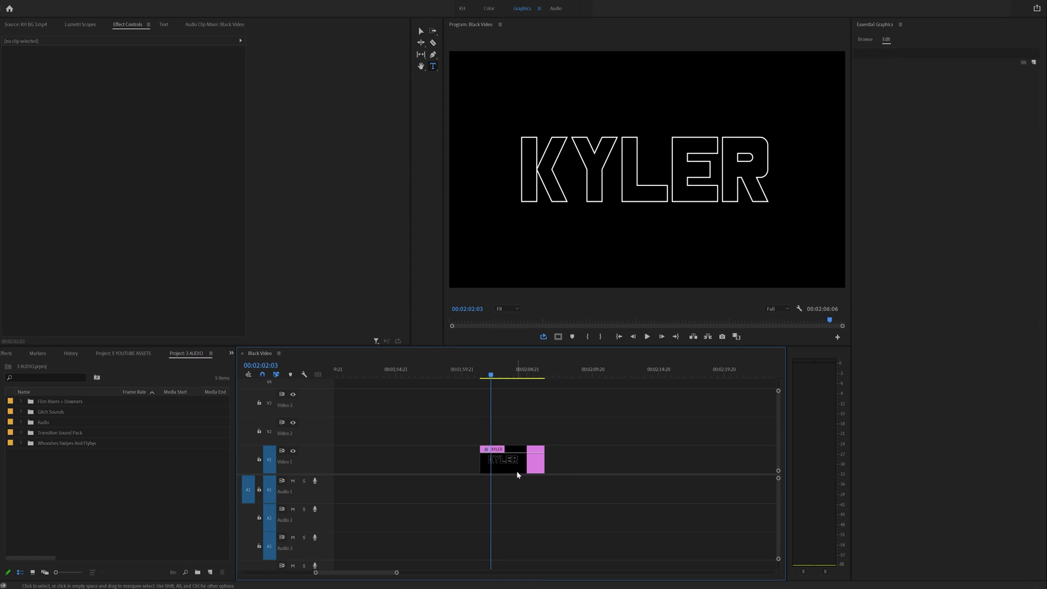
{"action": "left_click", "coordinate": [517, 472]}
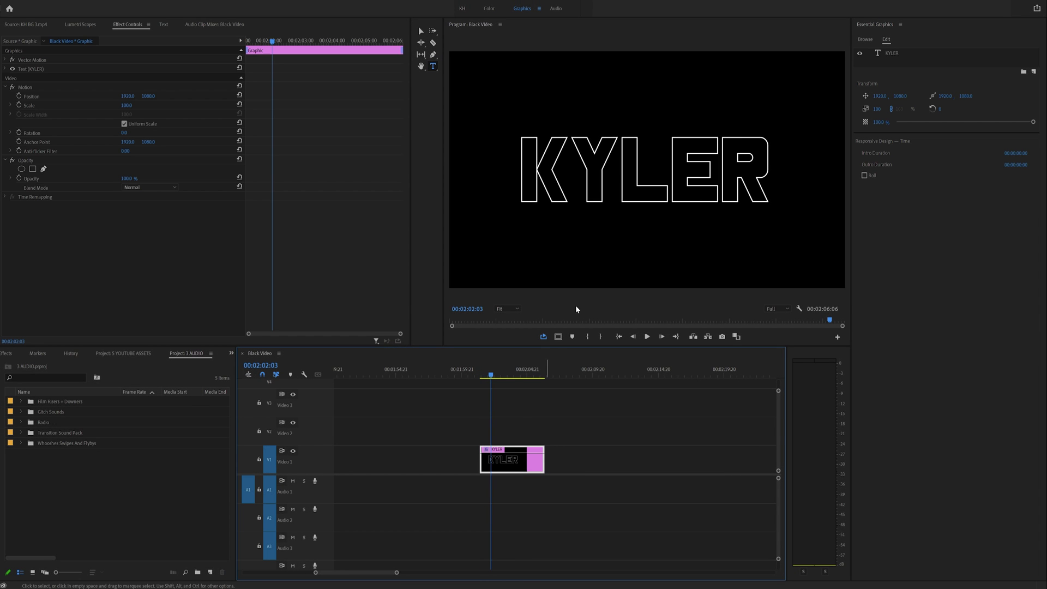
- Thin the title's stroke width to 1.0 and play back the clip
{"action": "double_click", "coordinate": [660, 204]}
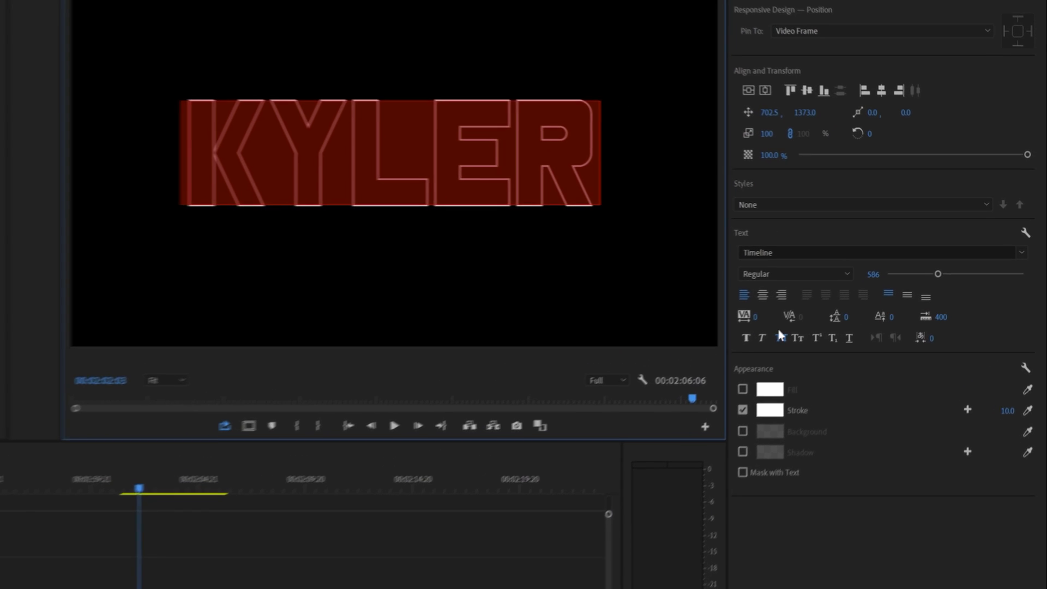
{"action": "left_click_drag", "start_coordinate": [998, 462], "coordinate": [989, 461]}
{"action": "left_click", "coordinate": [7, 556]}
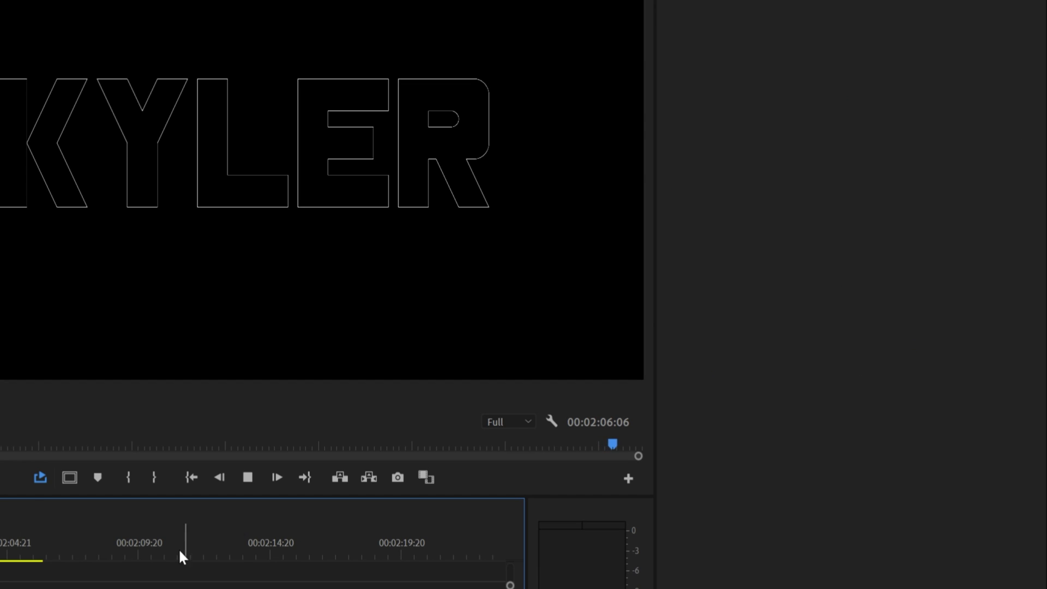
{"action": "key", "text": "space"}
- Try thicker outlines on the title text and set the stroke width to 22.0
{"action": "double_click", "coordinate": [271, 181]}
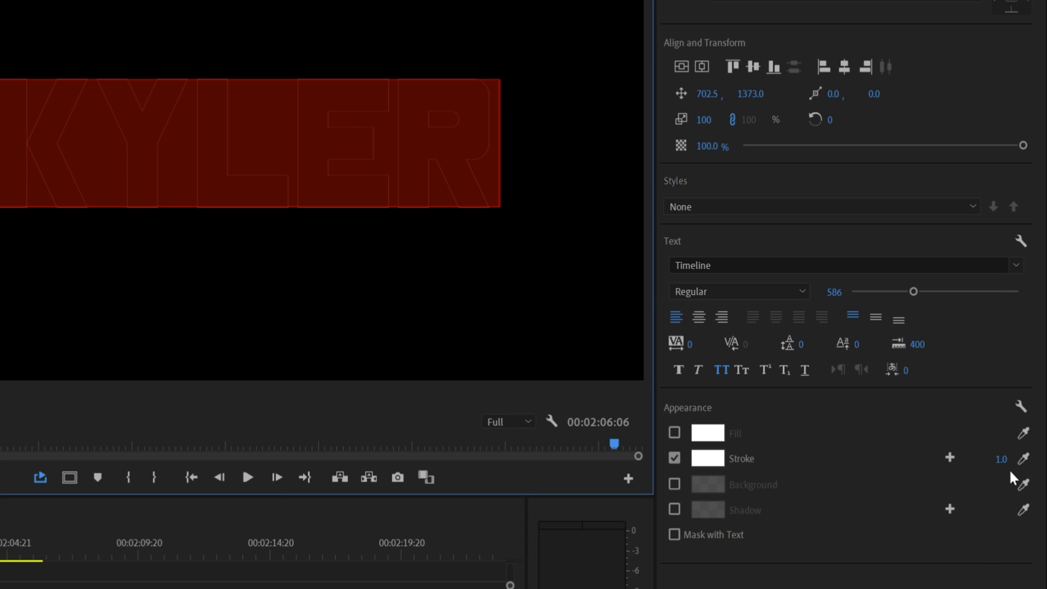
{"action": "left_click_drag", "start_coordinate": [1001, 460], "coordinate": [1039, 460]}
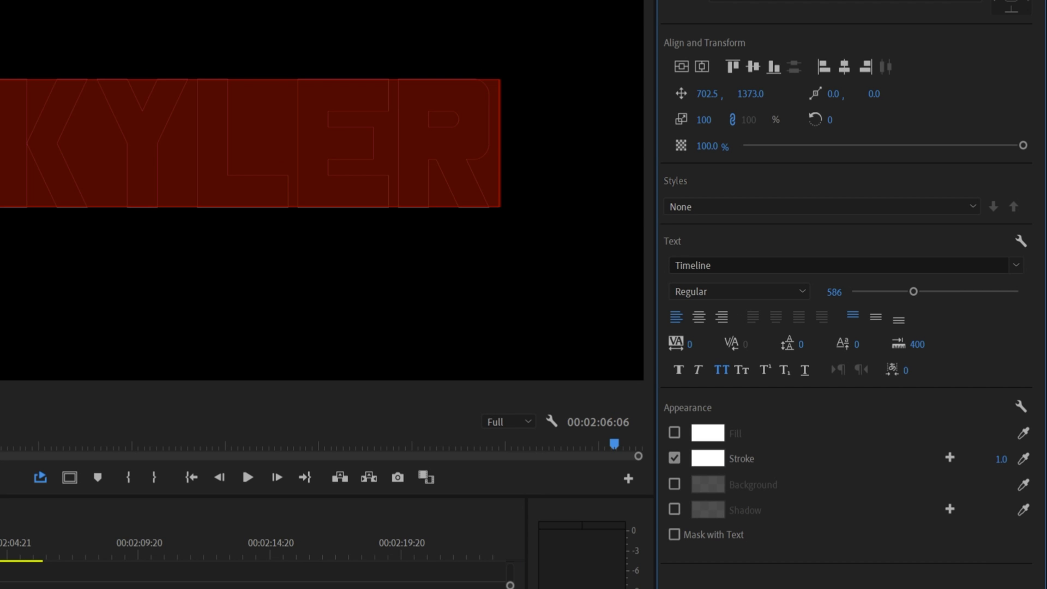
{"action": "mouse_move", "coordinate": [1002, 460]}
{"action": "left_mouse_down"}
{"action": "mouse_move", "coordinate": [1042, 459]}
{"action": "mouse_move", "coordinate": [1009, 460]}
{"action": "left_mouse_up"}
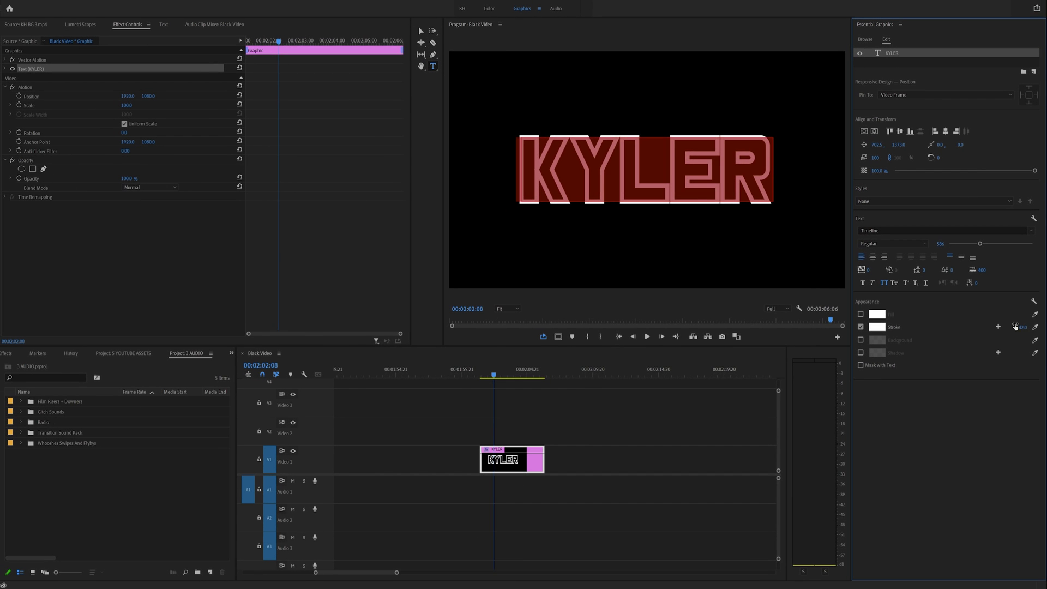
{"action": "mouse_move", "coordinate": [1028, 332]}
{"action": "left_mouse_down"}
{"action": "mouse_move", "coordinate": [1009, 332]}
{"action": "mouse_move", "coordinate": [1043, 331]}
{"action": "mouse_move", "coordinate": [1007, 328]}
{"action": "mouse_move", "coordinate": [1016, 327]}
{"action": "left_mouse_up"}
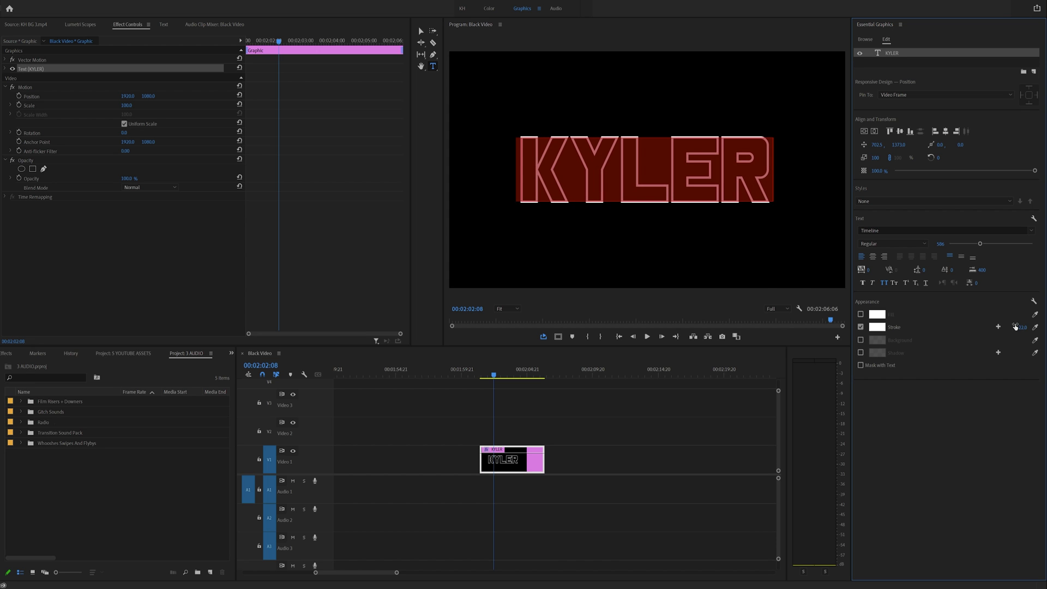
{"action": "left_click", "coordinate": [539, 437]}
{"action": "left_click", "coordinate": [524, 457]}
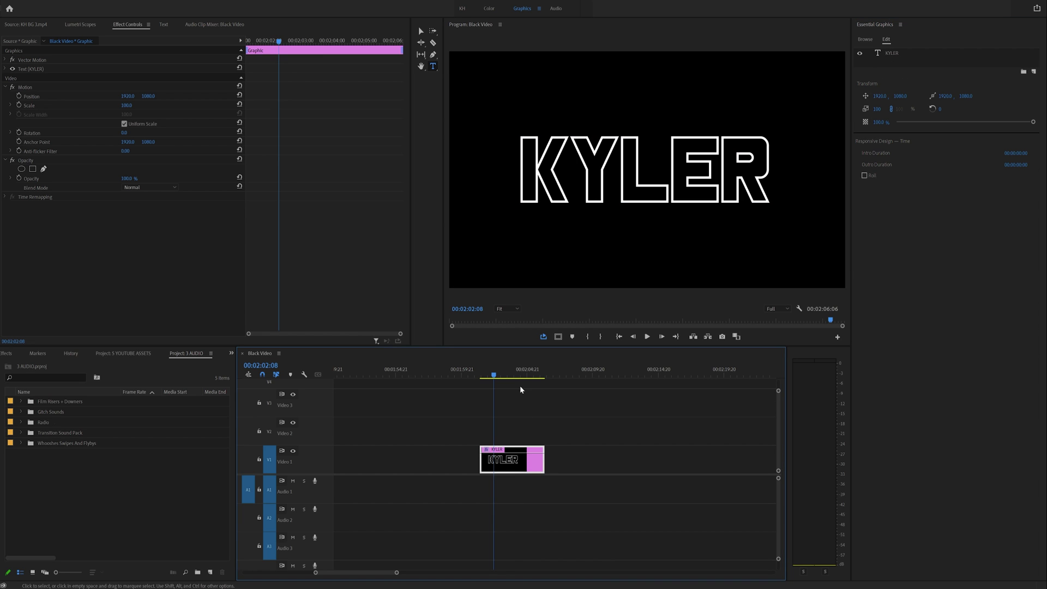
- Try the Dirga font on the outlined title text
{"action": "left_click", "coordinate": [514, 375]}
{"action": "double_click", "coordinate": [673, 168]}
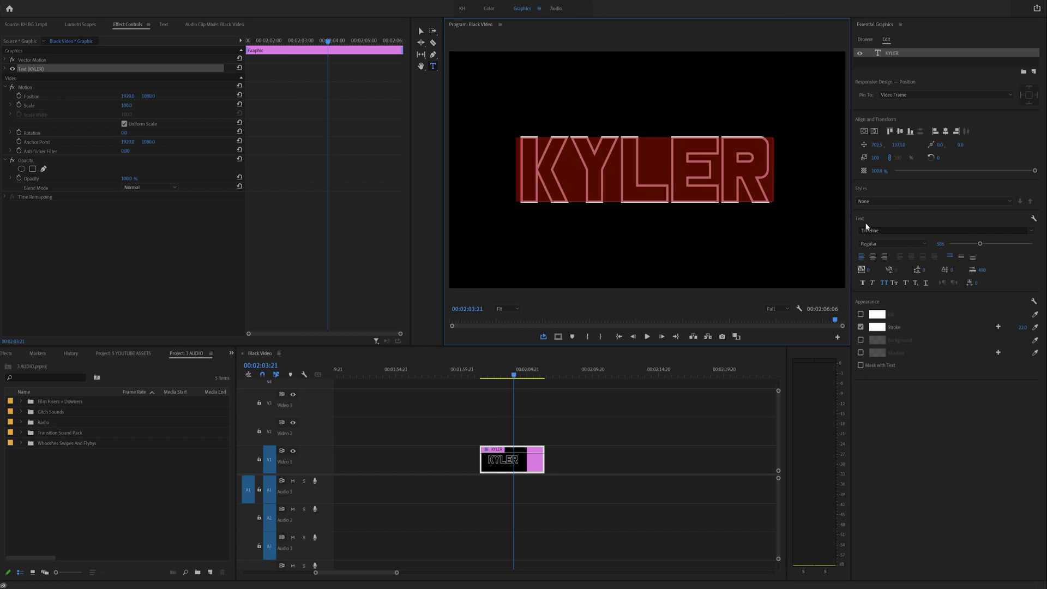
{"action": "left_click", "coordinate": [889, 229]}
{"action": "type", "text": "Dirga"}
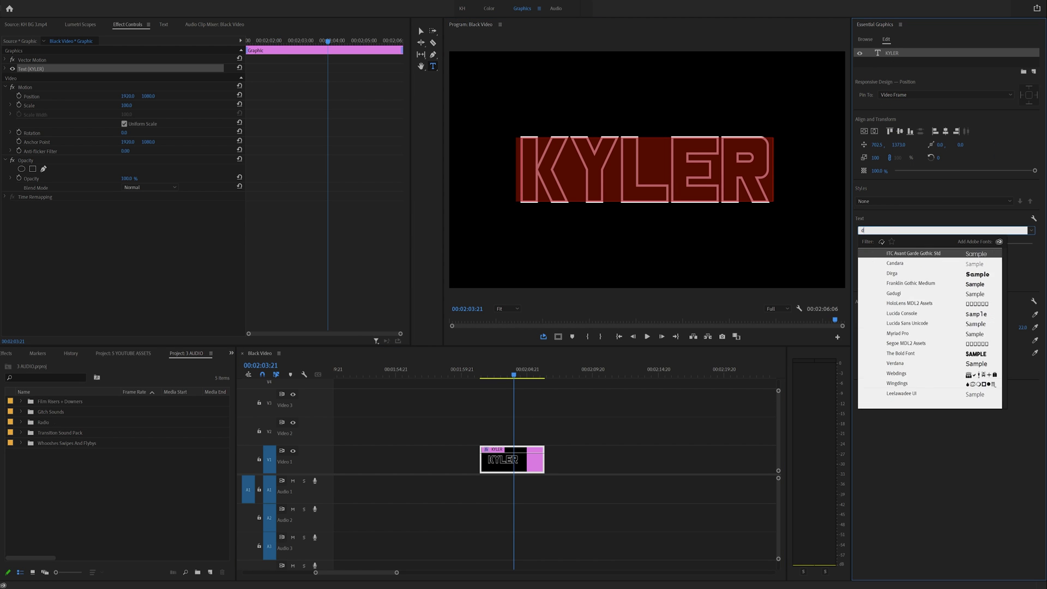
{"action": "key", "text": "Return"}
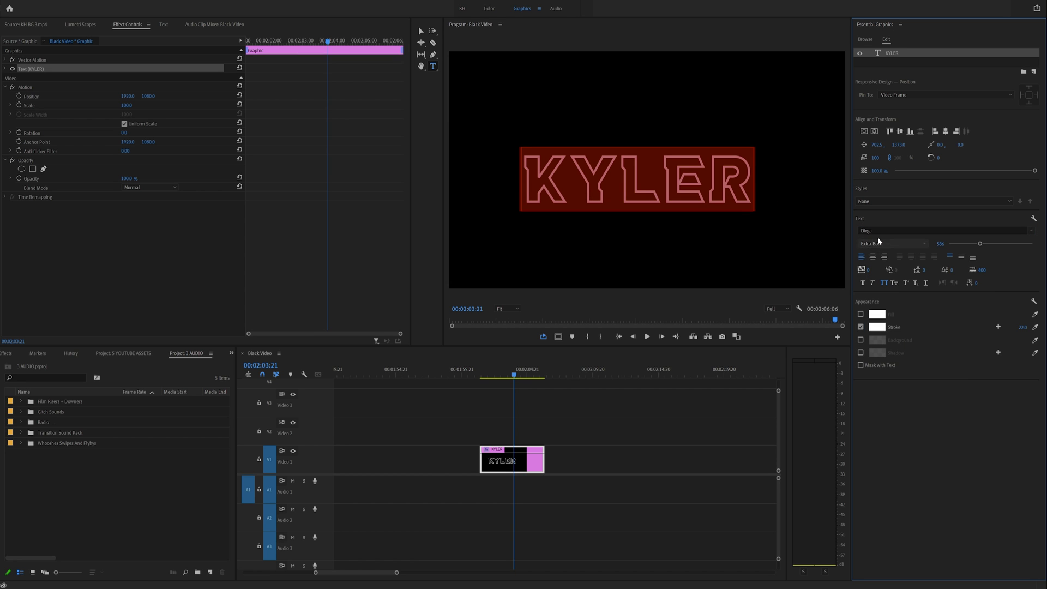
- Change the title's font to The Bold Font and re-centre the text in the frame
{"action": "left_click", "coordinate": [877, 230]}
{"action": "type", "text": "the bo"}
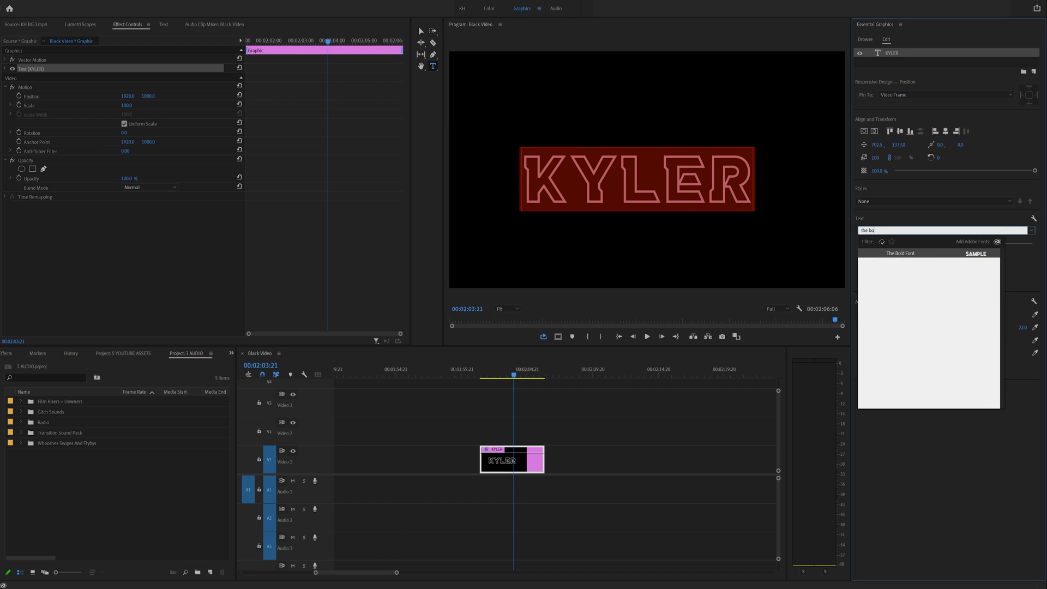
{"action": "type", "text": "l"}
{"action": "key", "text": "Return"}
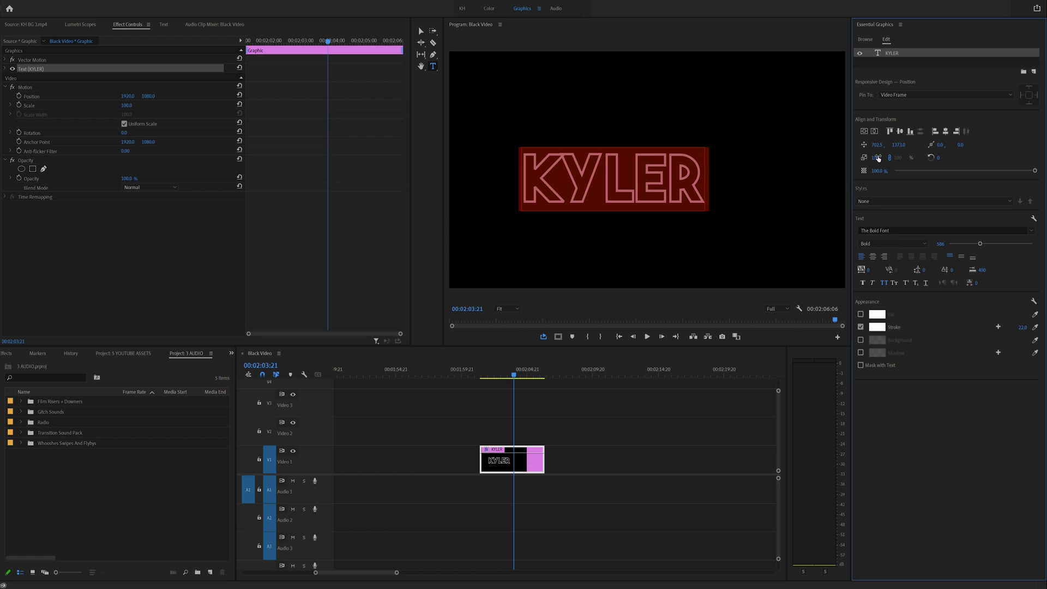
{"action": "left_click", "coordinate": [539, 431]}
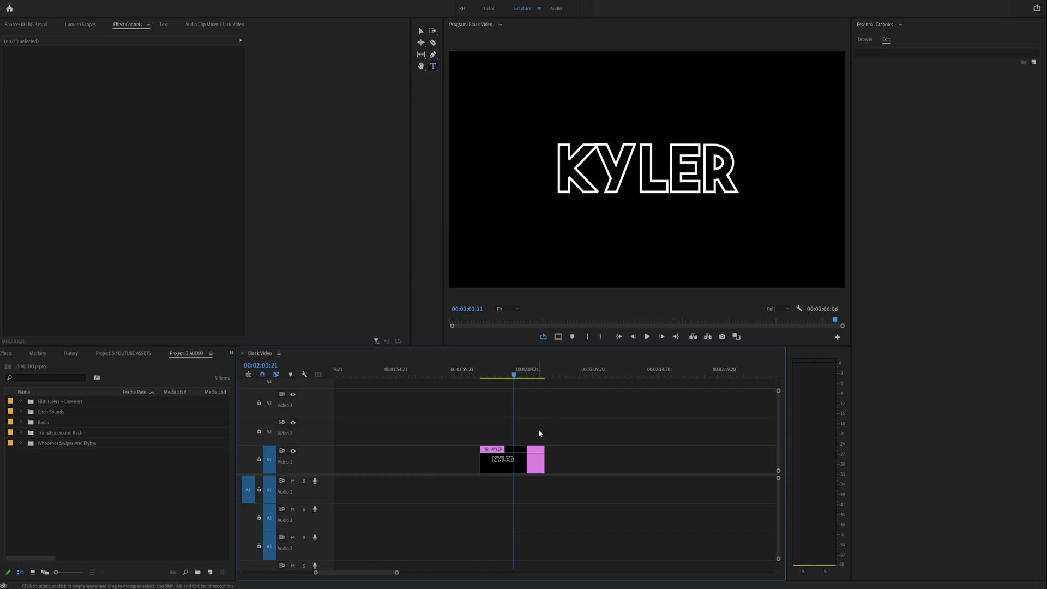
{"action": "left_click", "coordinate": [510, 465]}
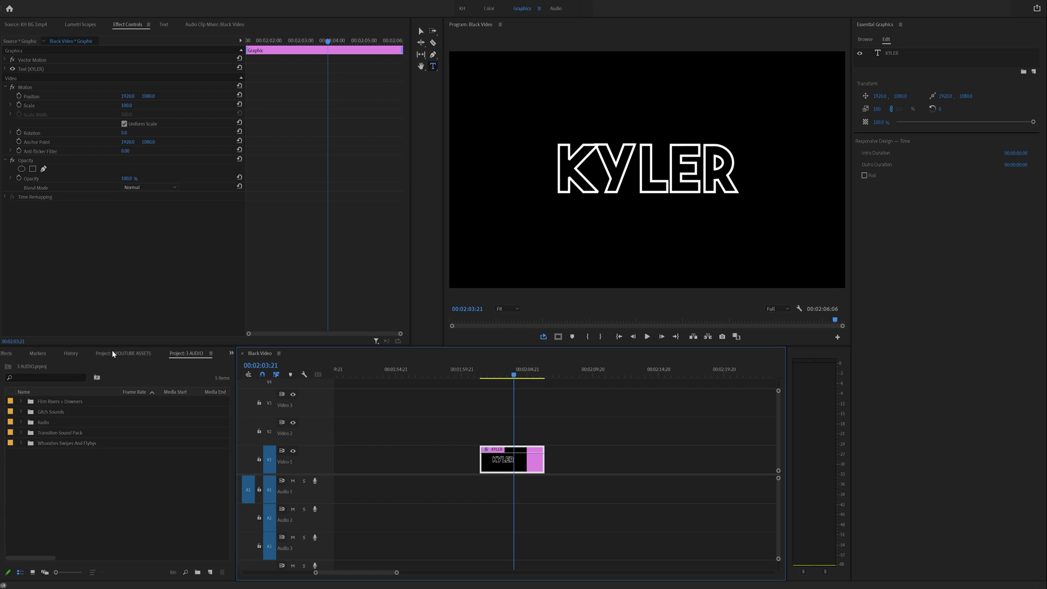
- Preview KH GLITCH OVERLAY 3 and 5 from the 2 OVERLAYS project in the source monitor
{"action": "scroll", "coordinate": [67, 352], "scroll_direction": "down", "scroll_amount": 3}
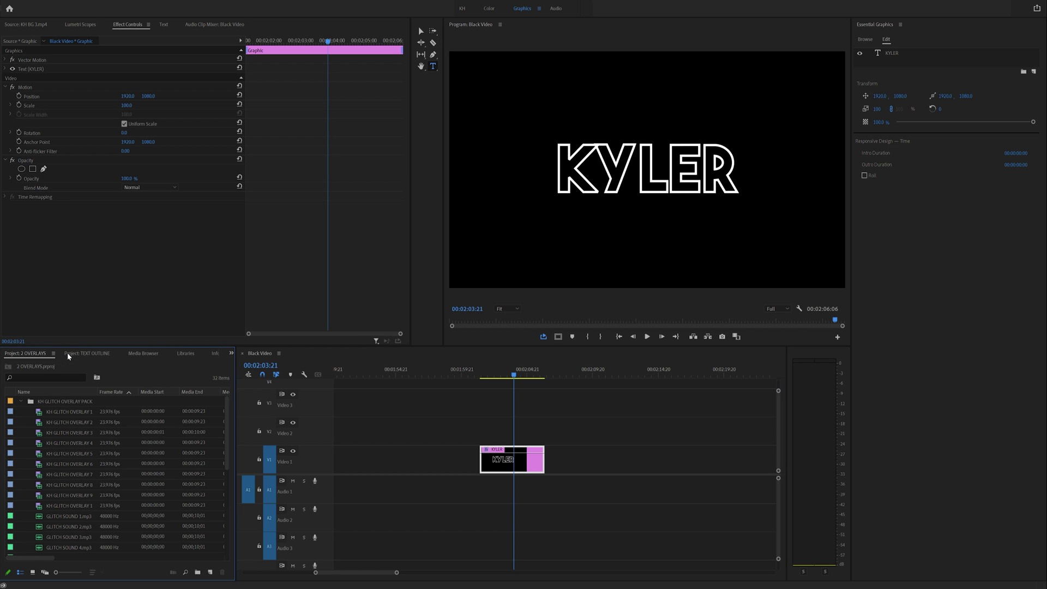
{"action": "left_click", "coordinate": [69, 410]}
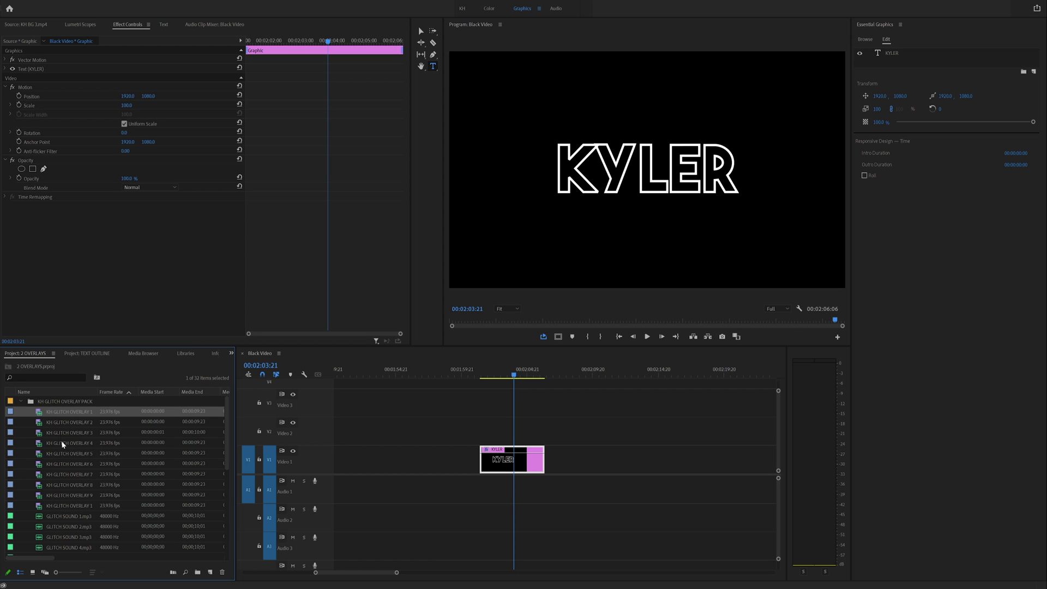
{"action": "double_click", "coordinate": [48, 432]}
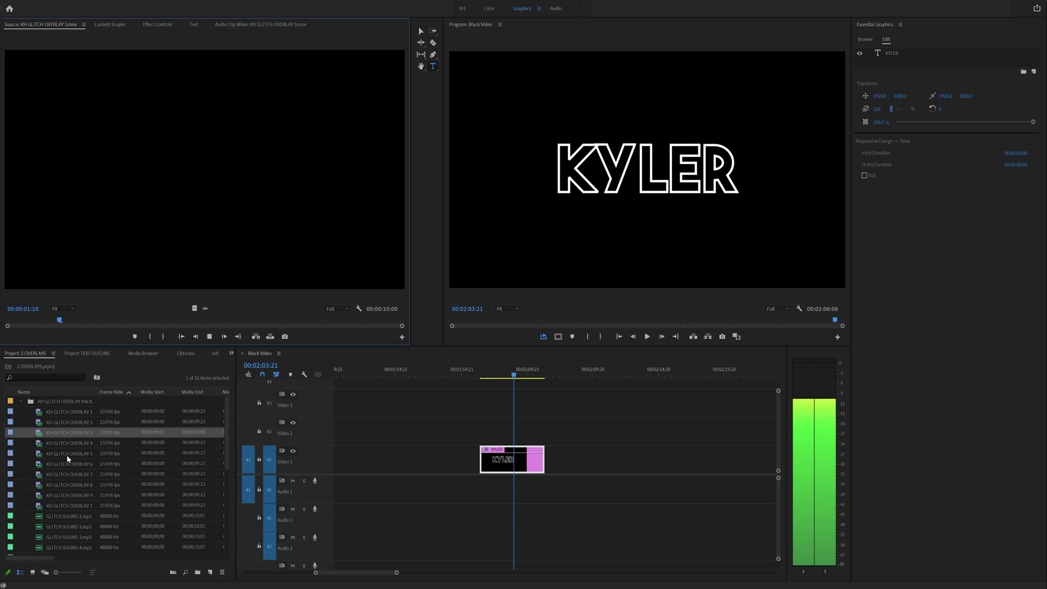
{"action": "left_click", "coordinate": [66, 454]}
{"action": "double_click", "coordinate": [66, 454]}
{"action": "key", "text": "space"}
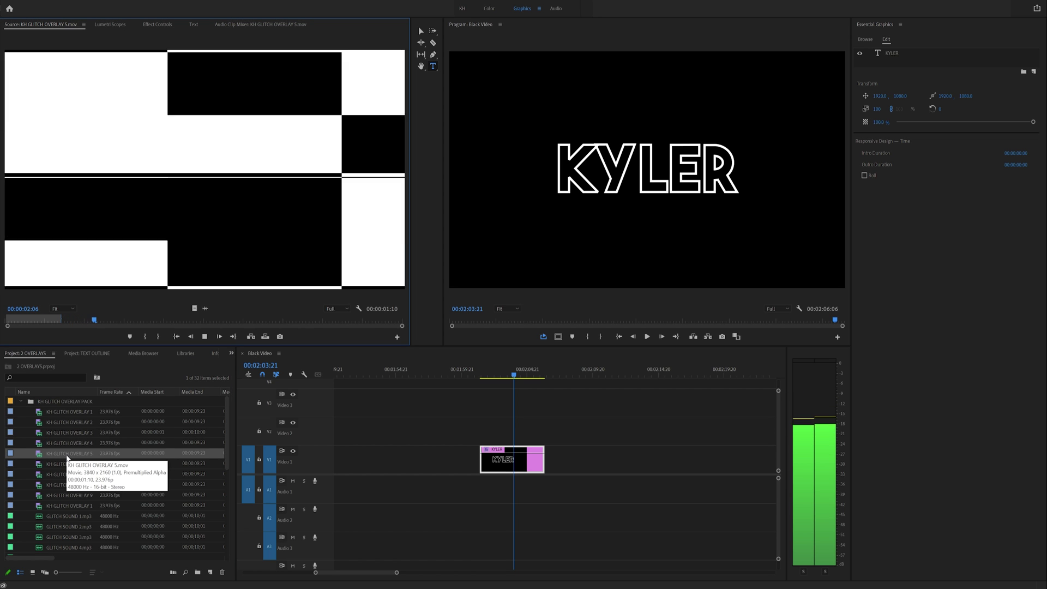
{"action": "key", "text": "space"}
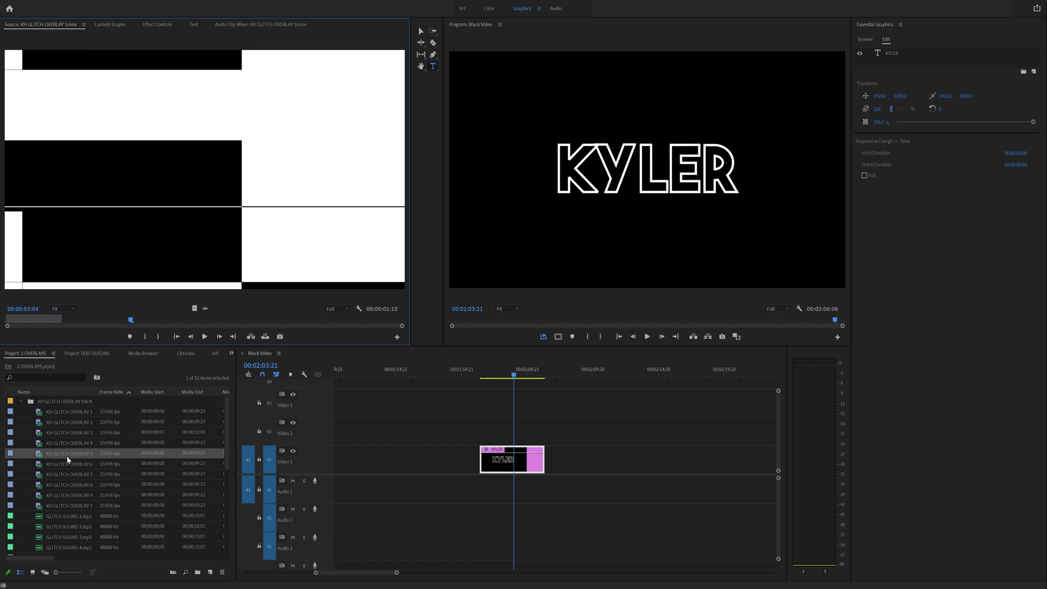
- Place KH GLITCH OVERLAY 9 on Video 1 beneath the title on Video 2, extend the title to match its length, and play it back
{"action": "left_click", "coordinate": [77, 484]}
{"action": "left_click", "coordinate": [81, 494]}
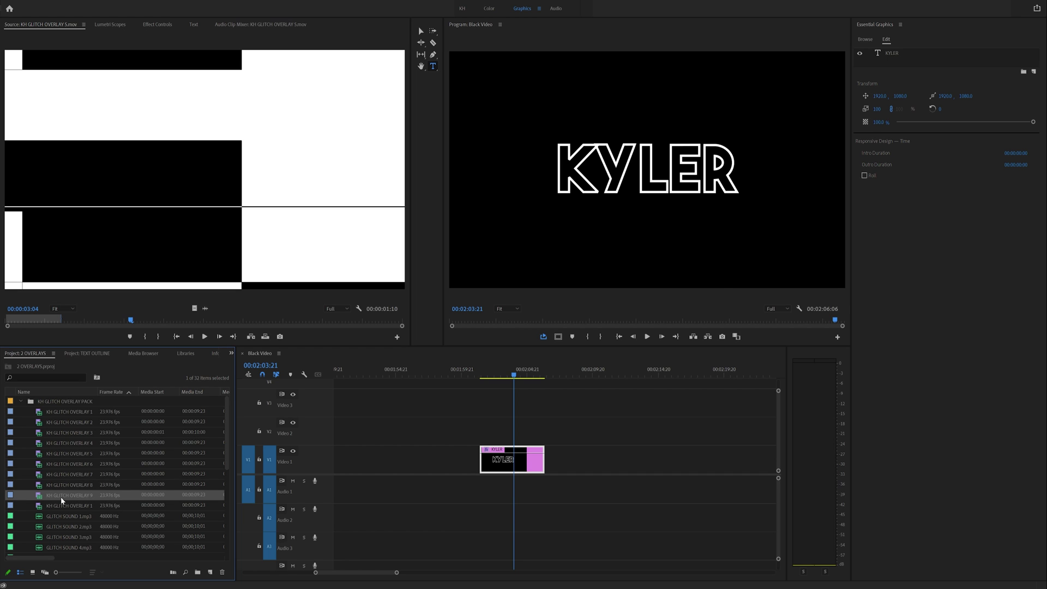
{"action": "left_click_drag", "start_coordinate": [98, 494], "coordinate": [626, 440]}
{"action": "scroll", "coordinate": [613, 468], "scroll_direction": "down", "scroll_amount": 1}
{"action": "scroll", "coordinate": [600, 463], "scroll_direction": "down", "scroll_amount": 1}
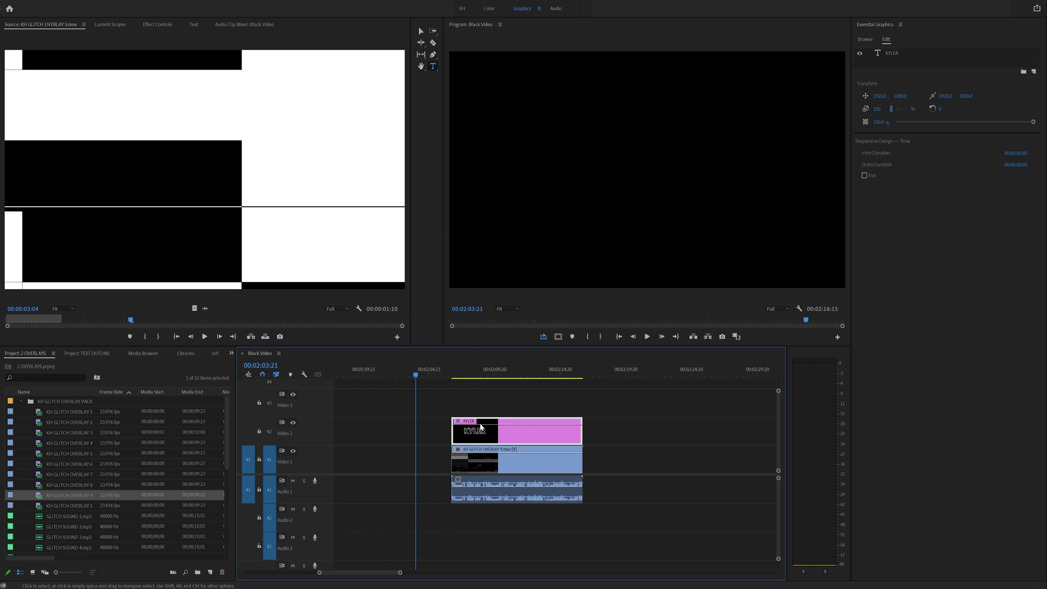
{"action": "left_click", "coordinate": [468, 376]}
{"action": "key", "text": "space"}
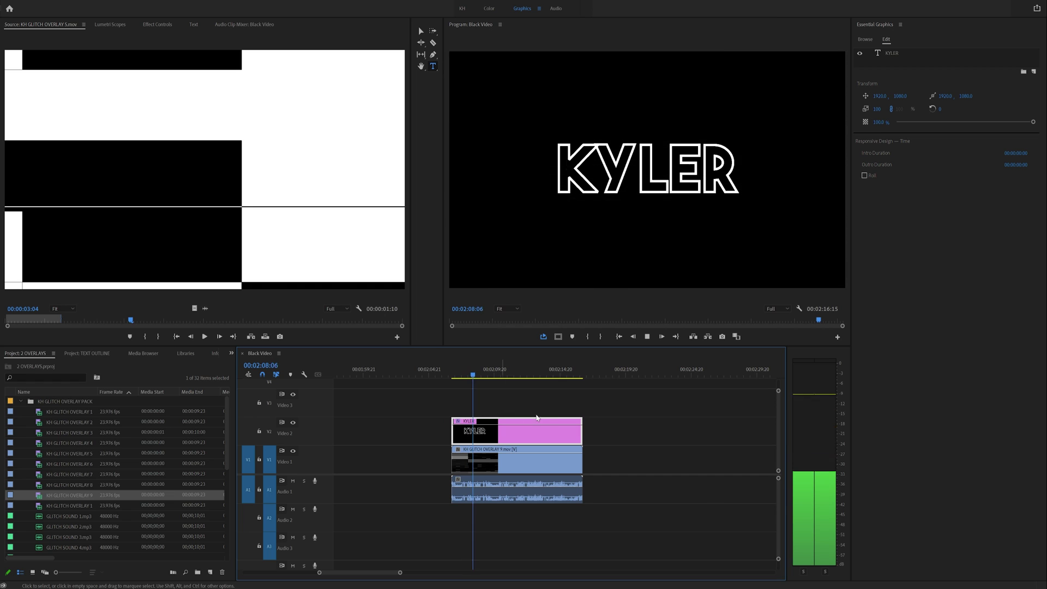
- Apply the Track Matte Key effect to the KH GLITCH OVERLAY 9 clip on Video 1 and set its matte to Video 2
{"action": "key", "text": "shift+7"}
{"action": "type", "text": "track"}
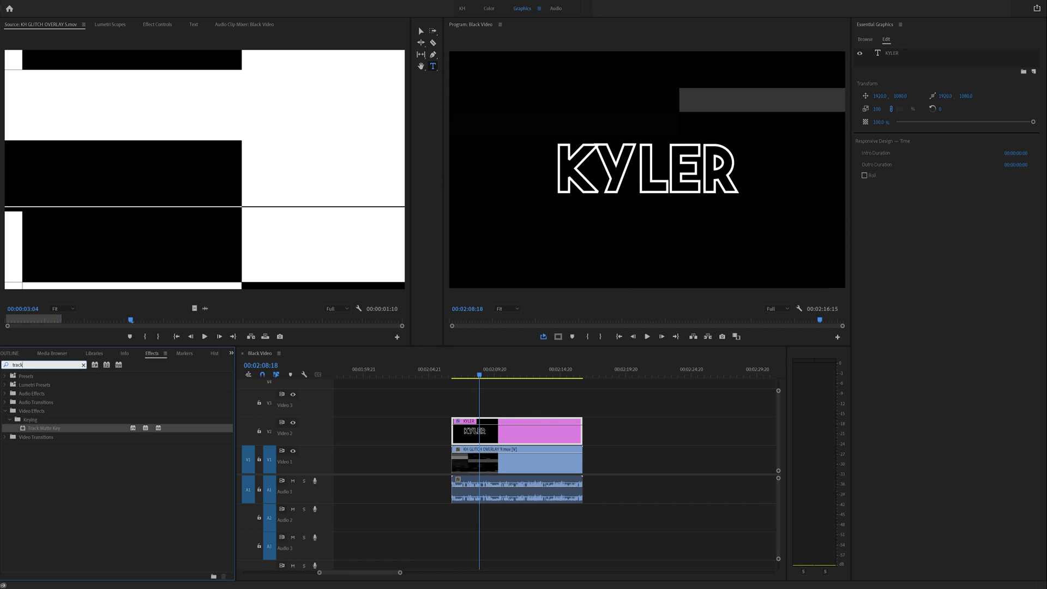
{"action": "left_click_drag", "start_coordinate": [63, 432], "coordinate": [532, 463]}
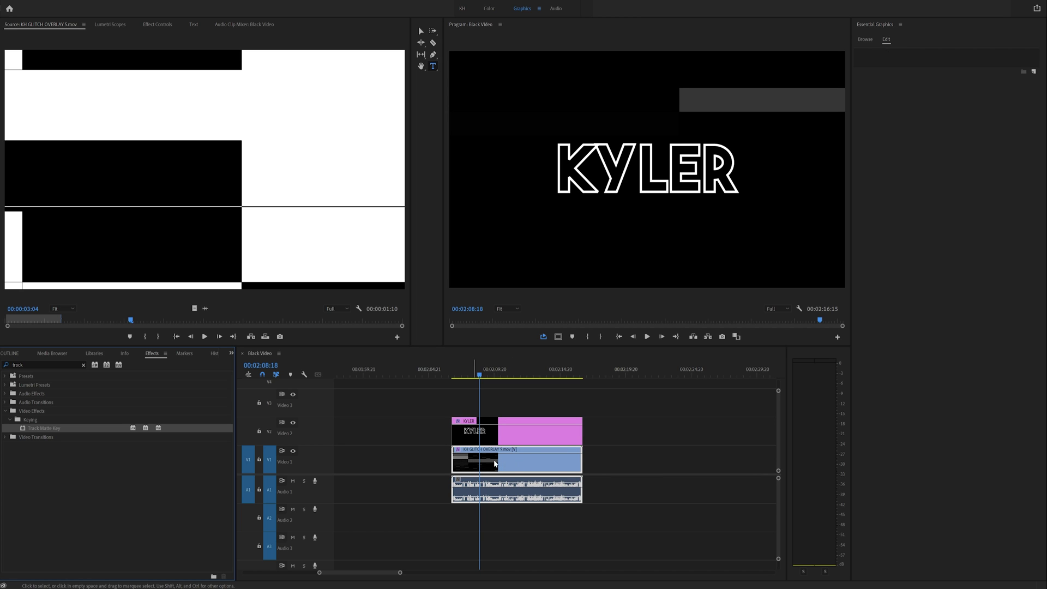
{"action": "left_click", "coordinate": [157, 25]}
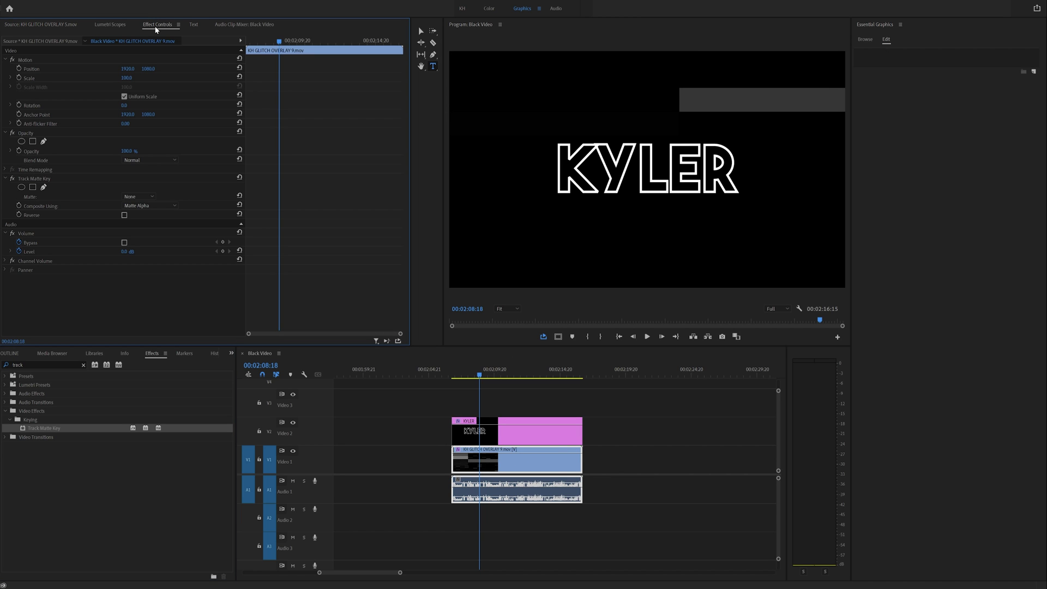
{"action": "left_click", "coordinate": [140, 197]}
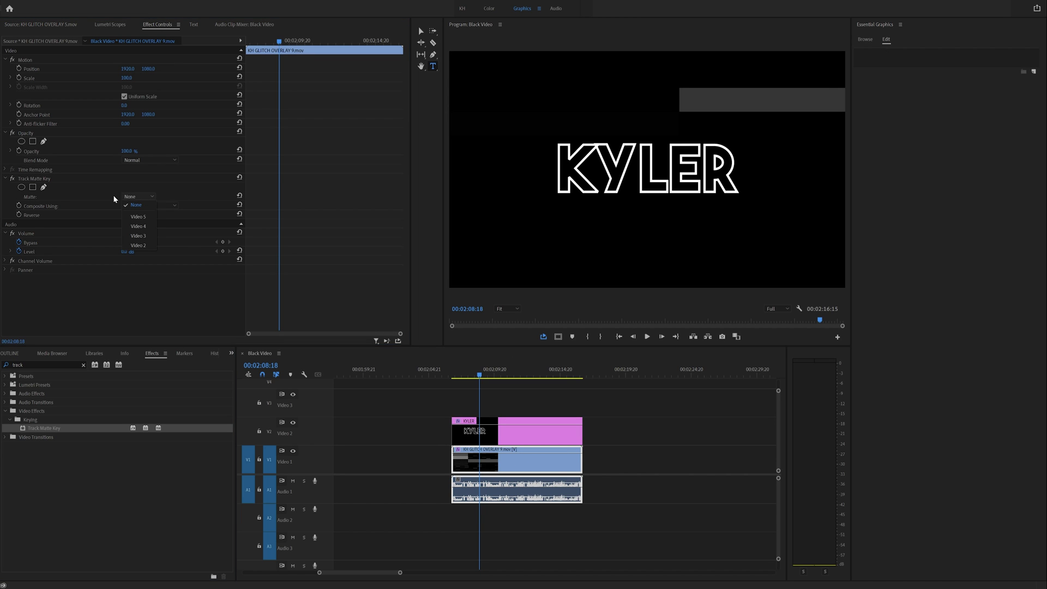
{"action": "left_click", "coordinate": [139, 245]}
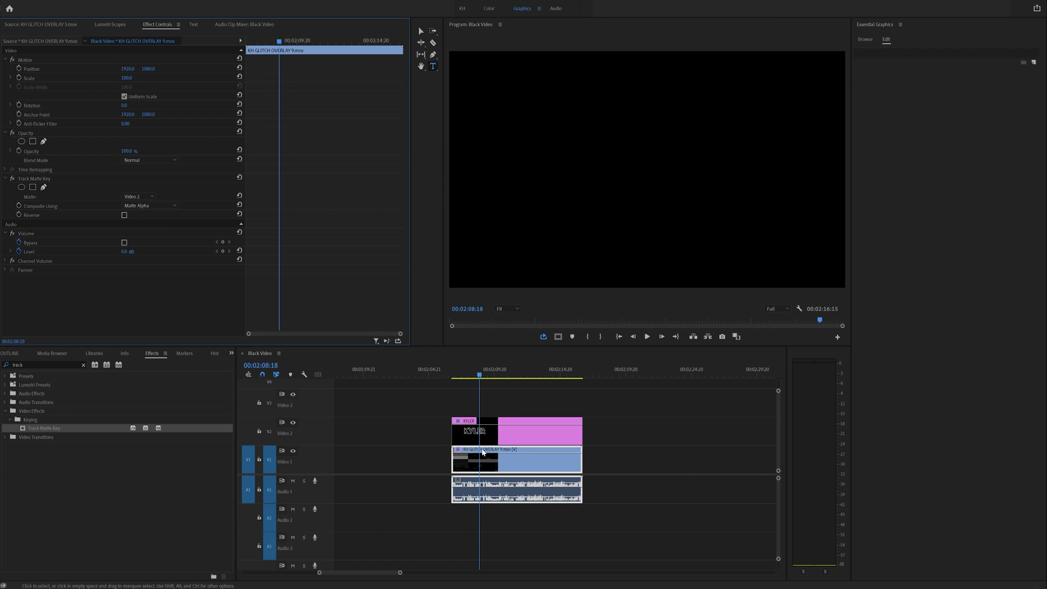
- Play back the sequence to check how the glitch overlay shows through the outlined title
{"action": "left_click", "coordinate": [475, 432]}
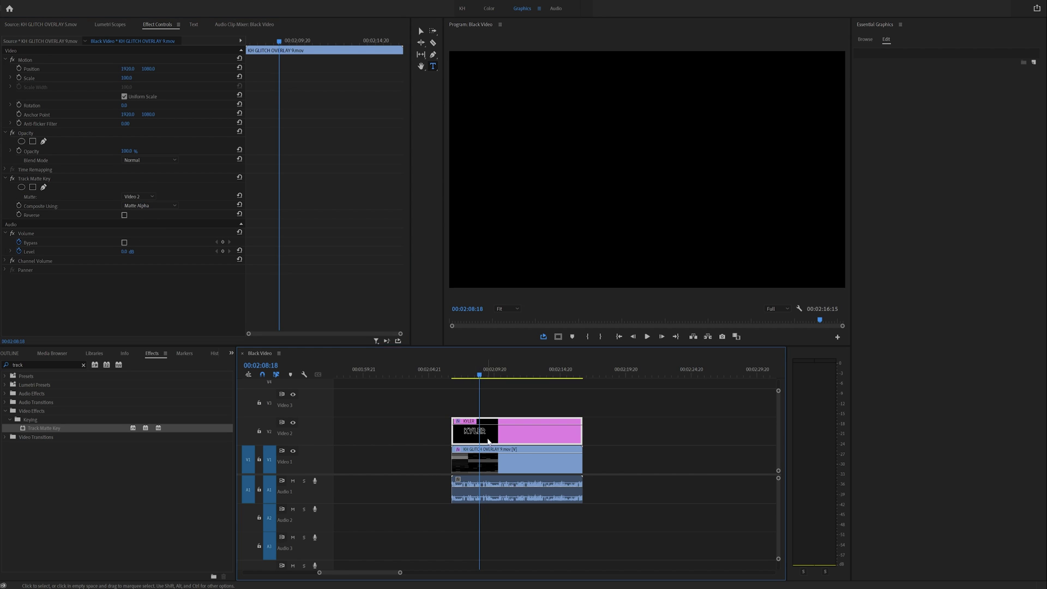
{"action": "left_click", "coordinate": [450, 366]}
{"action": "key", "text": "space"}
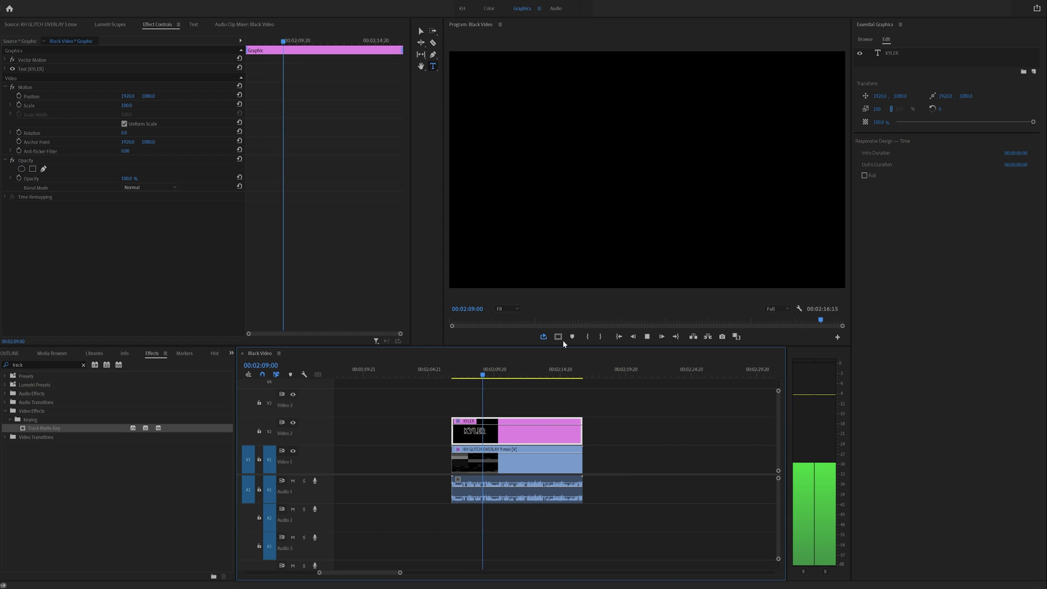
{"action": "key", "text": "space"}
- Replace the overlay on Video 1 with KH GLITCH OVERLAY 3, carry over the Track Matte Key effect with Video 2 as matte, and play it back
{"action": "key", "text": "minus"}
{"action": "left_click", "coordinate": [506, 462]}
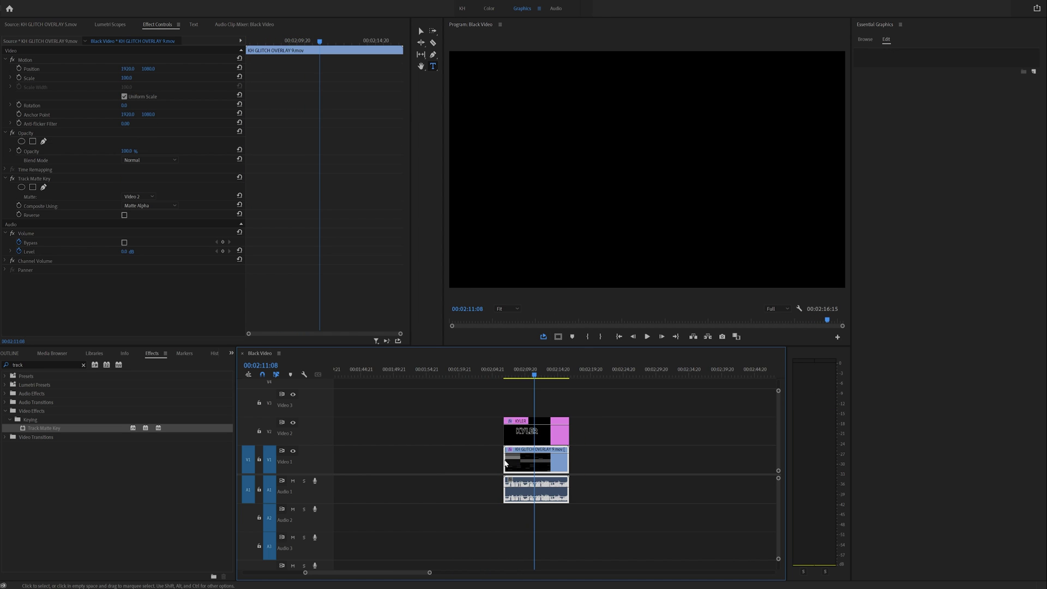
{"action": "left_click", "coordinate": [42, 180]}
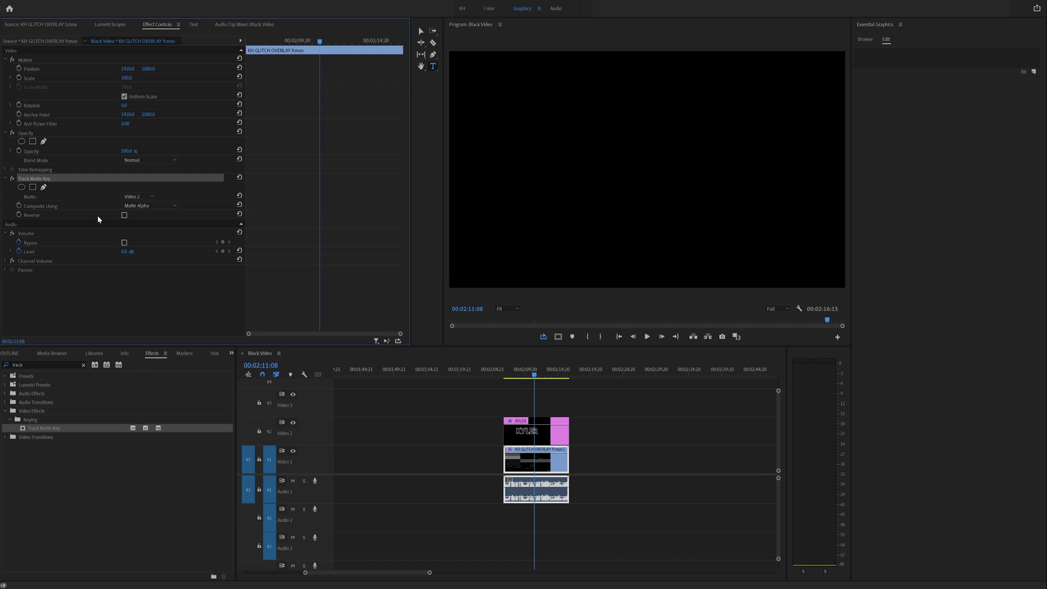
{"action": "key", "text": "shift+1"}
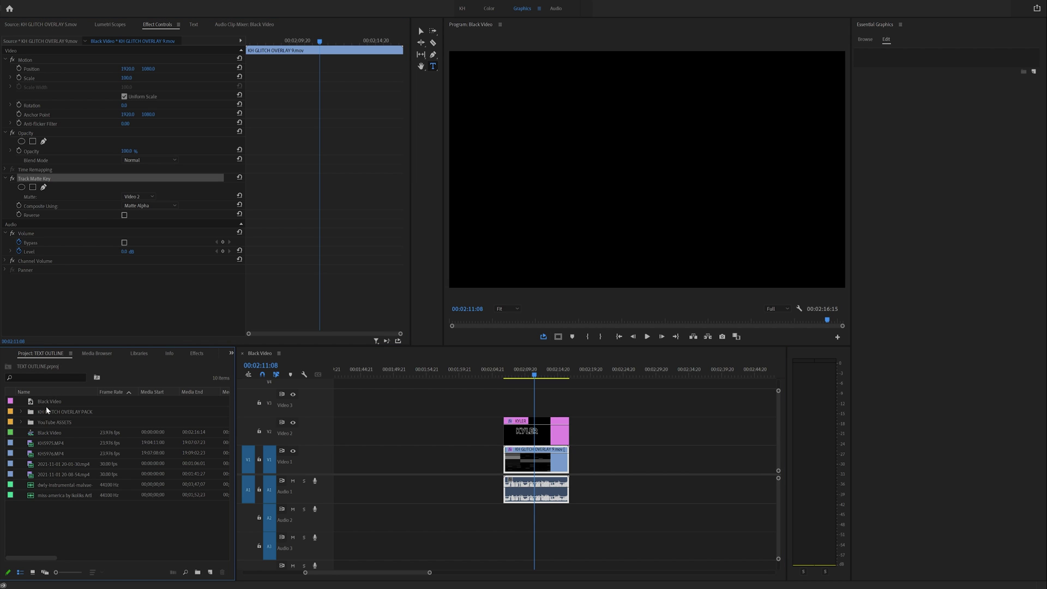
{"action": "left_click", "coordinate": [22, 412]}
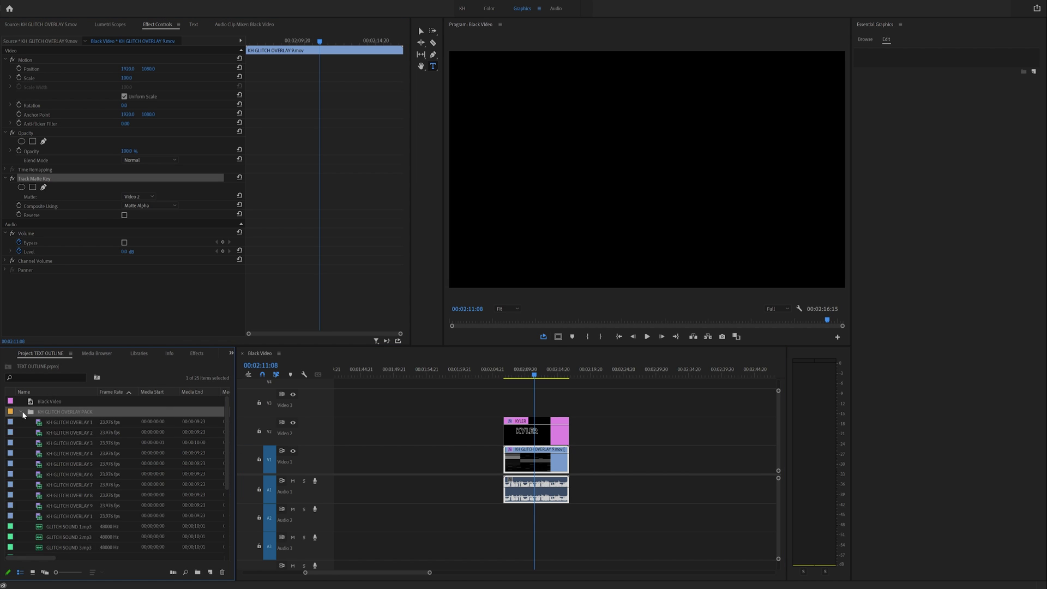
{"action": "left_click_drag", "start_coordinate": [90, 443], "coordinate": [532, 478]}
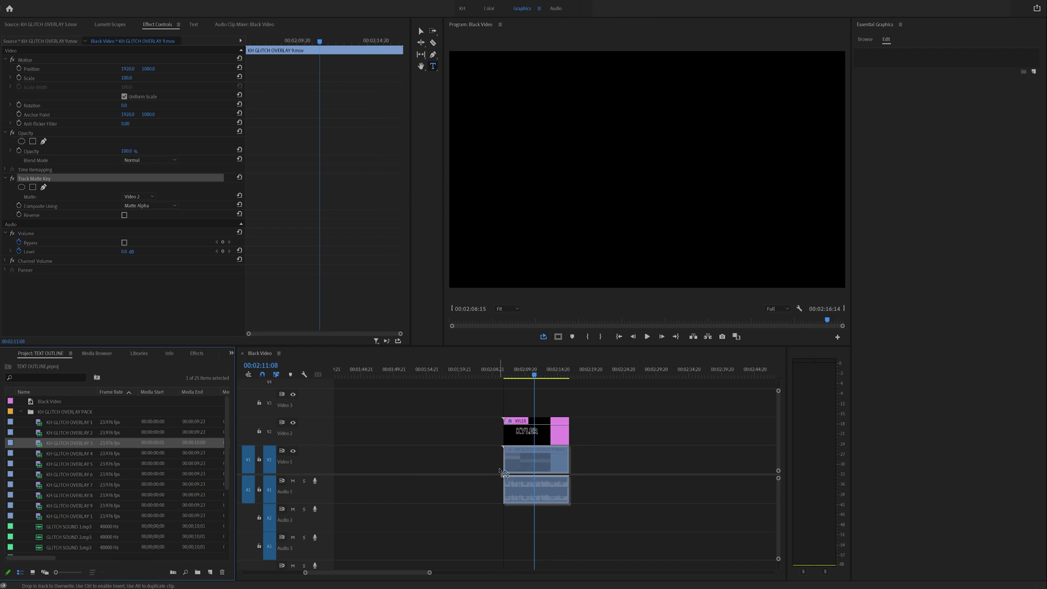
{"action": "left_click", "coordinate": [515, 370]}
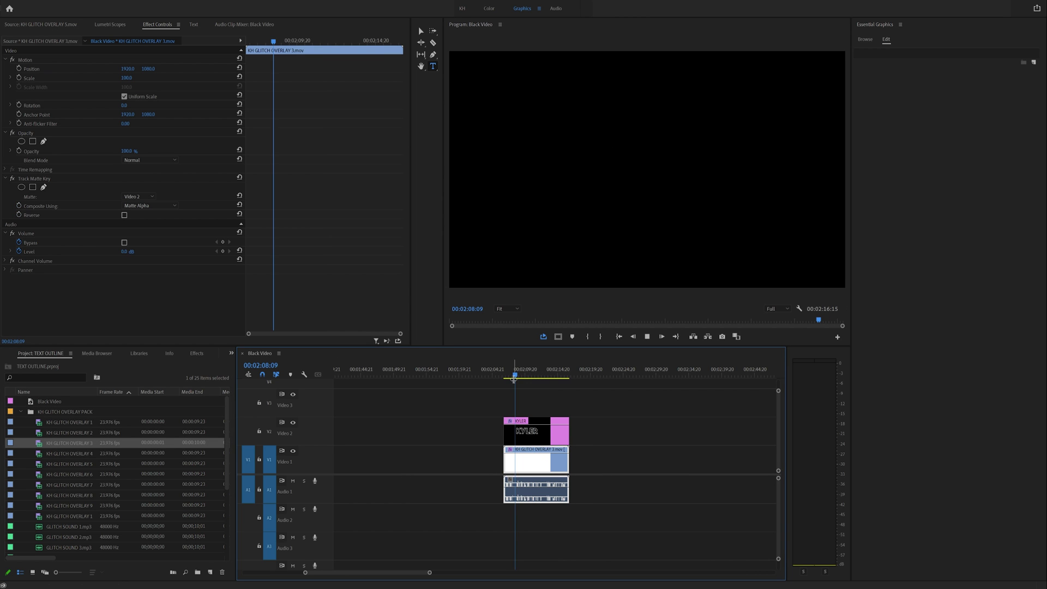
{"action": "key", "text": "space"}
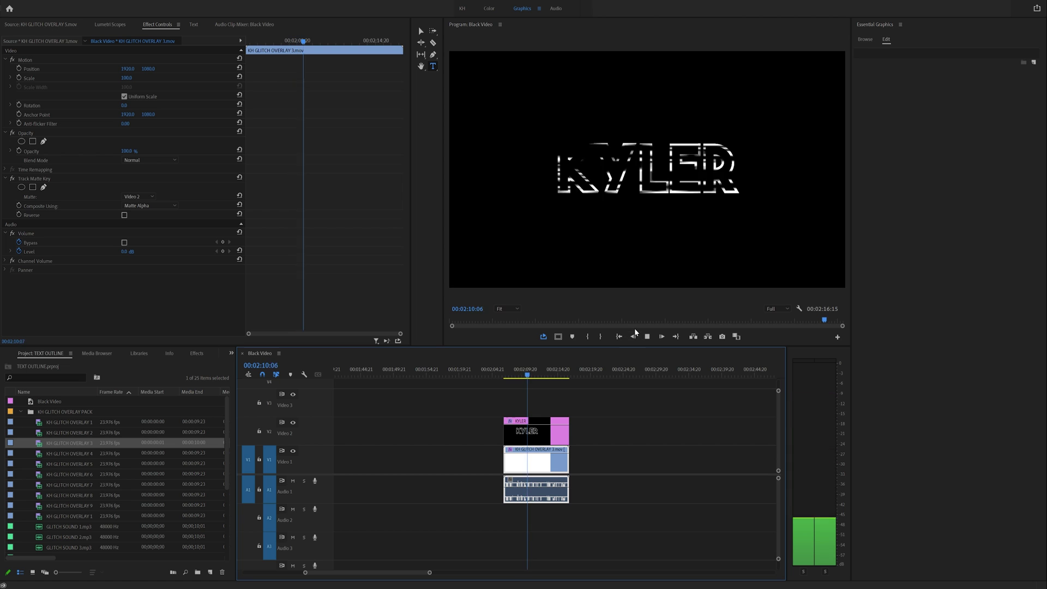
- Move the outlined title to an empty stretch further along Video 2 and duplicate it onto Video 1 directly beneath
{"action": "left_click_drag", "start_coordinate": [542, 436], "coordinate": [670, 442]}
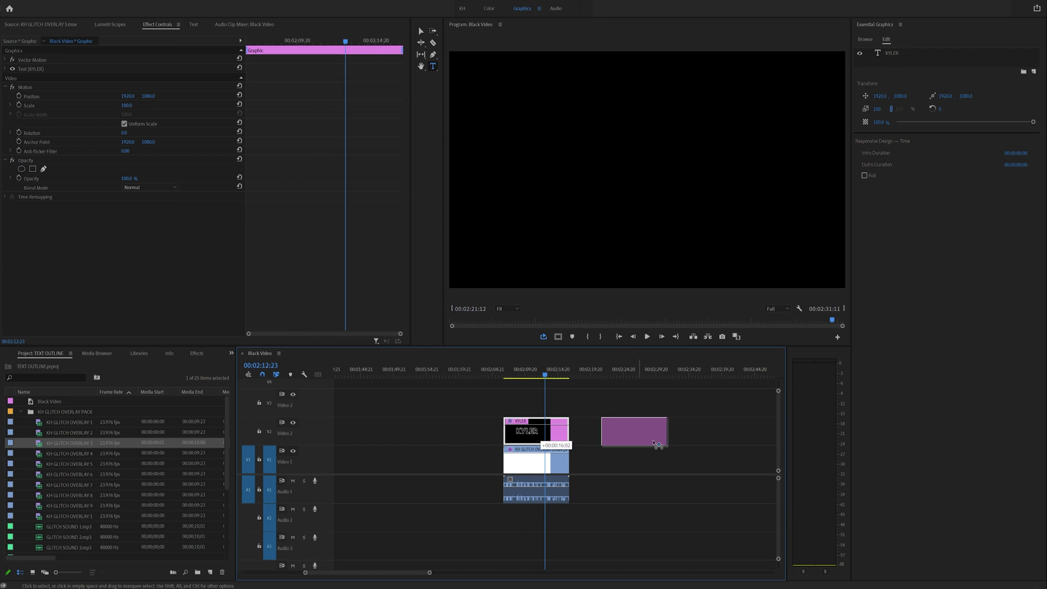
{"action": "scroll", "coordinate": [666, 443], "scroll_direction": "down", "scroll_amount": 3}
{"action": "left_click_drag", "start_coordinate": [582, 437], "coordinate": [666, 443]}
{"action": "scroll", "coordinate": [644, 440], "scroll_direction": "down", "scroll_amount": 3}
{"action": "left_click", "coordinate": [586, 435]}
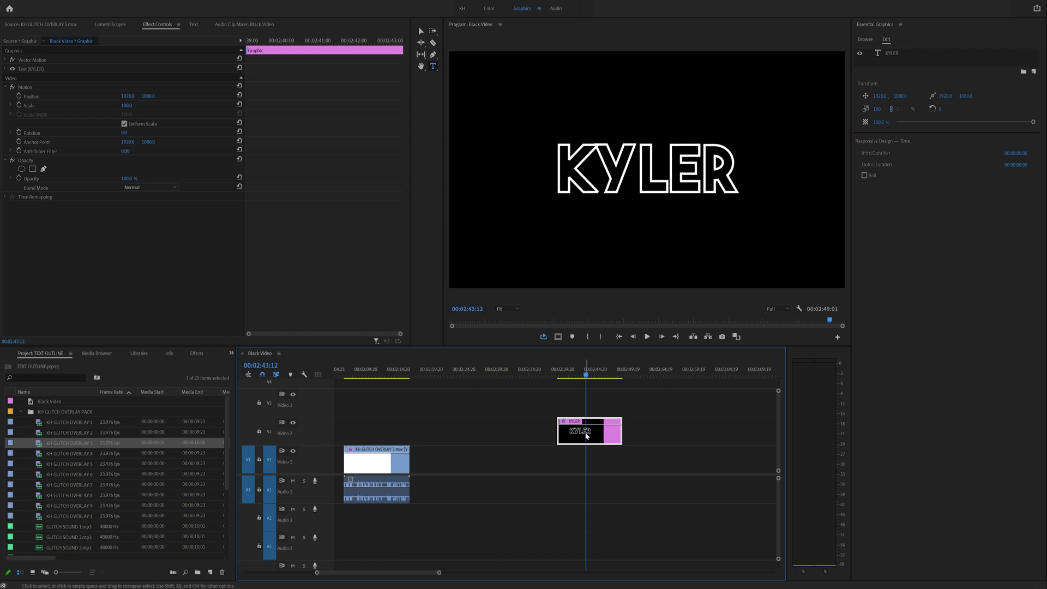
{"action": "left_click_drag", "start_coordinate": [590, 444], "coordinate": [585, 470]}
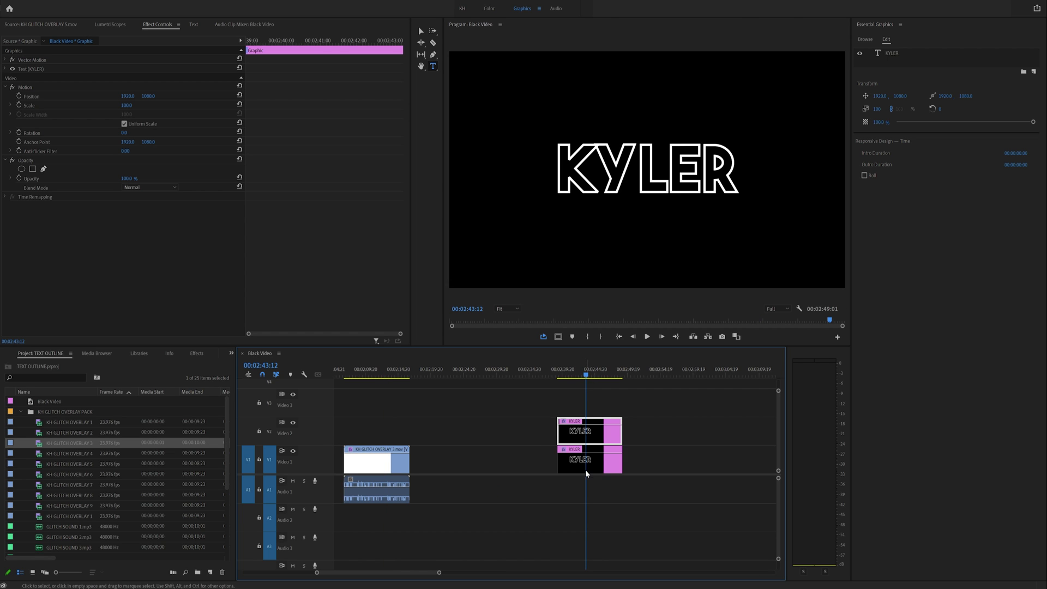
- Turn off the stroke and enable the white fill on the Video 1 title copy, and keyframe its opacity to fade down from 100%
{"action": "left_click", "coordinate": [893, 55]}
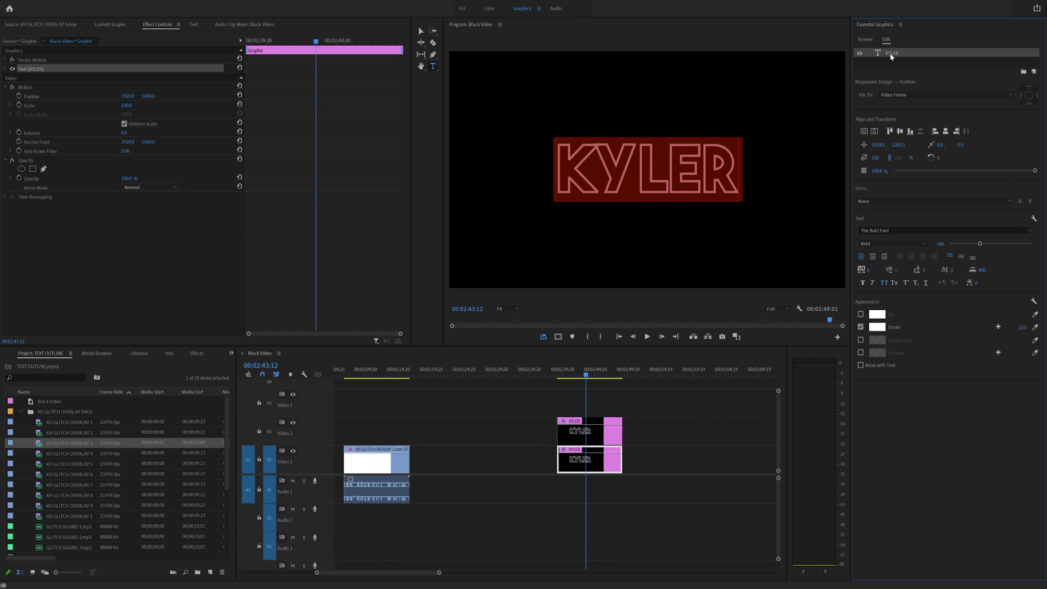
{"action": "left_click", "coordinate": [861, 314]}
{"action": "left_click", "coordinate": [568, 458]}
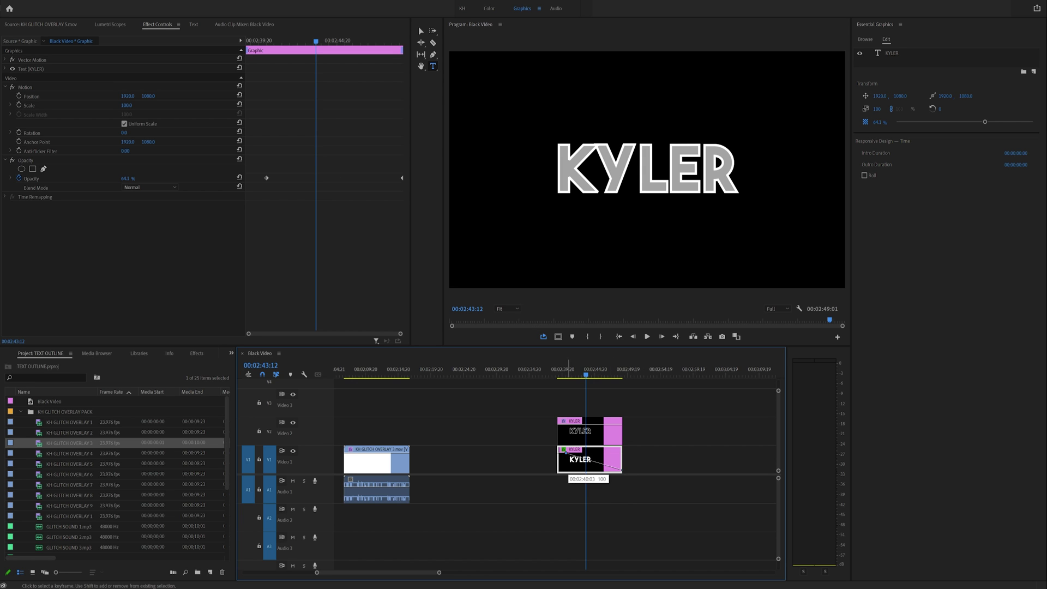
- Play back the filled title fading beneath the outlined one, viewing it in the enlarged program monitor
{"action": "left_click", "coordinate": [547, 373]}
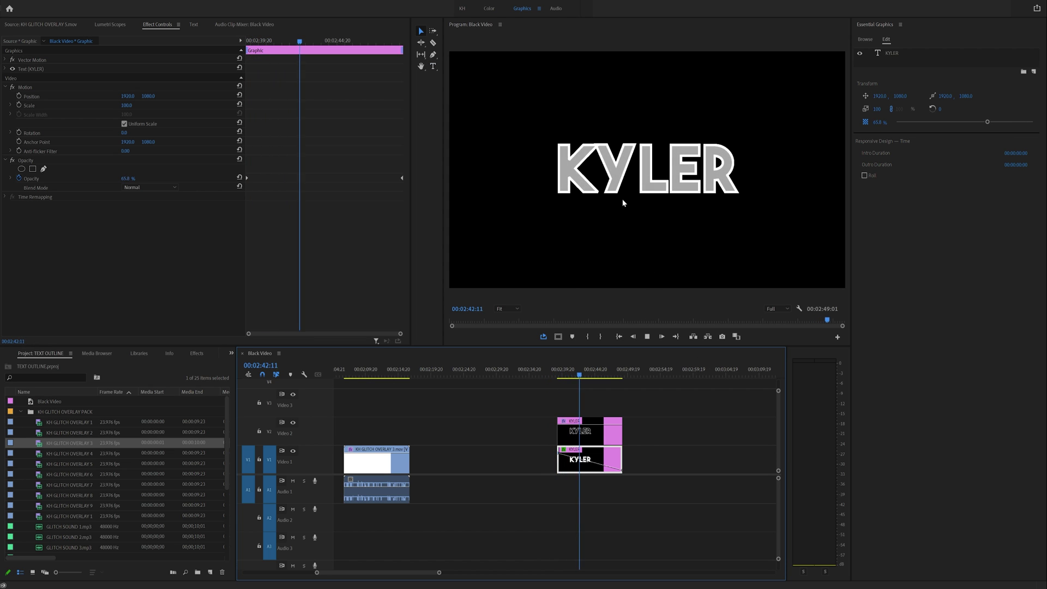
{"action": "key", "text": "grave"}
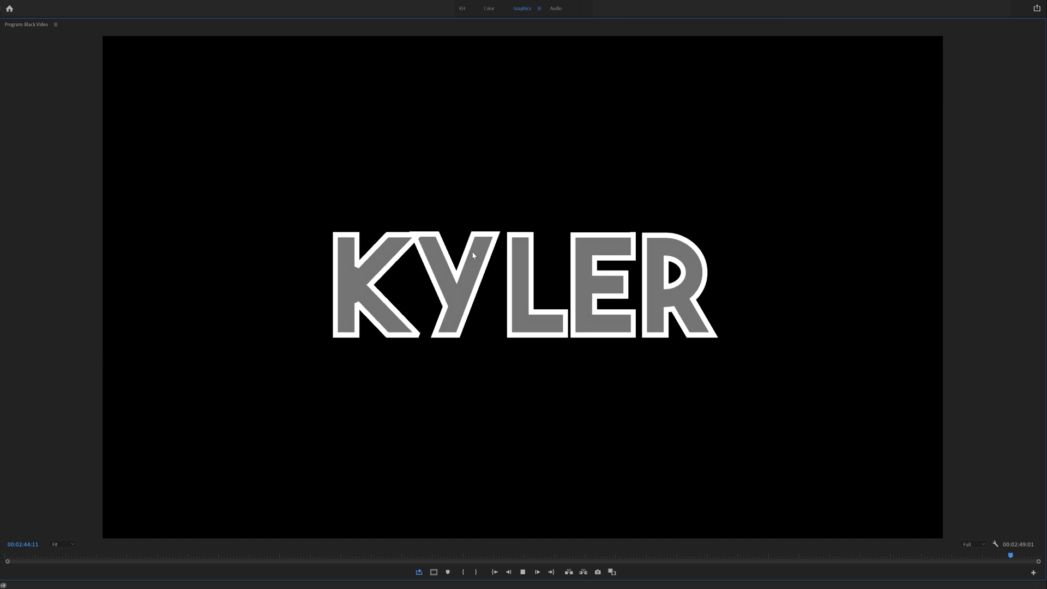
{"action": "key", "text": "grave"}
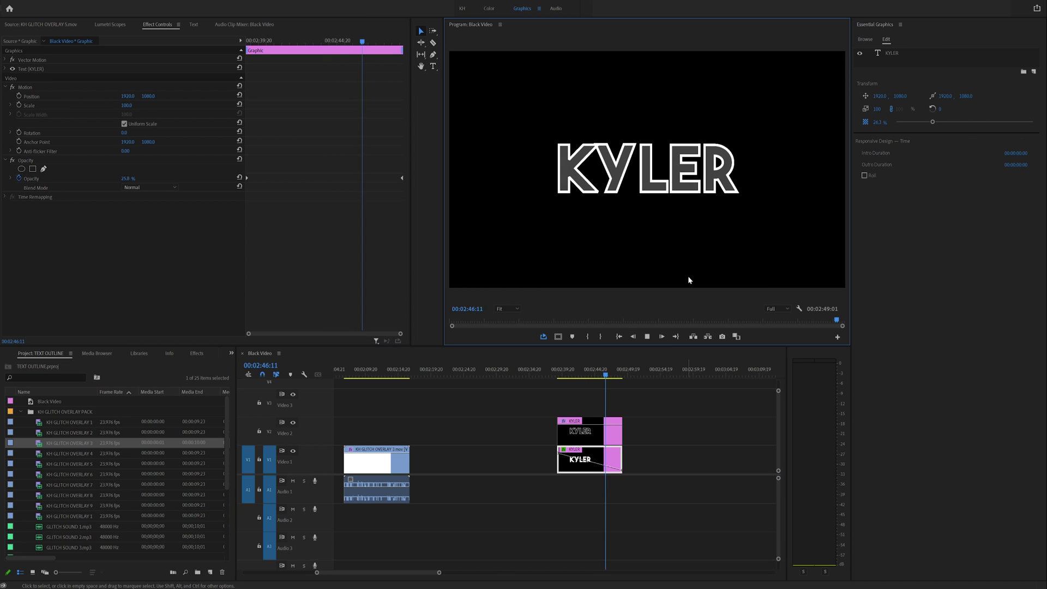
{"action": "key", "text": "space"}
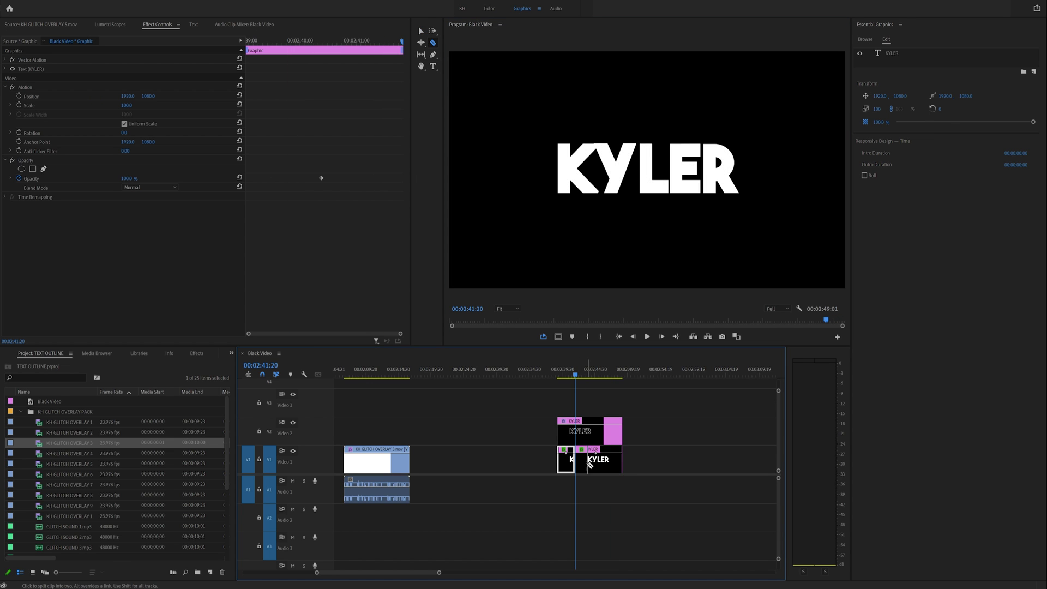
- Split the filled title on Video 1 into short segments, delete some to leave gaps for a flicker, and play it back
{"action": "key", "text": "Delete"}
{"action": "left_click_drag", "start_coordinate": [589, 464], "coordinate": [596, 466]}
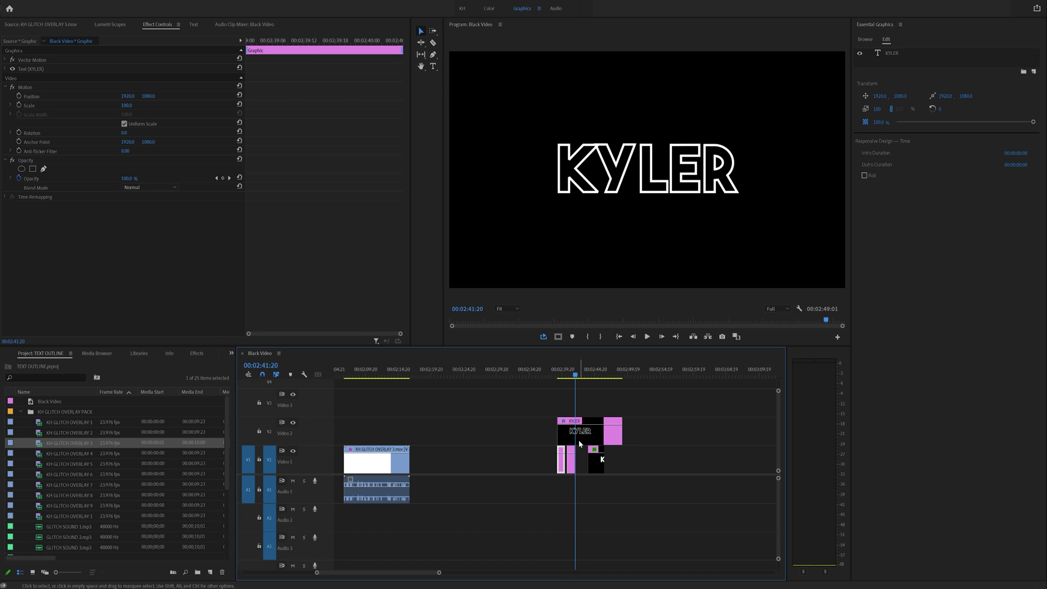
{"action": "left_click", "coordinate": [572, 469]}
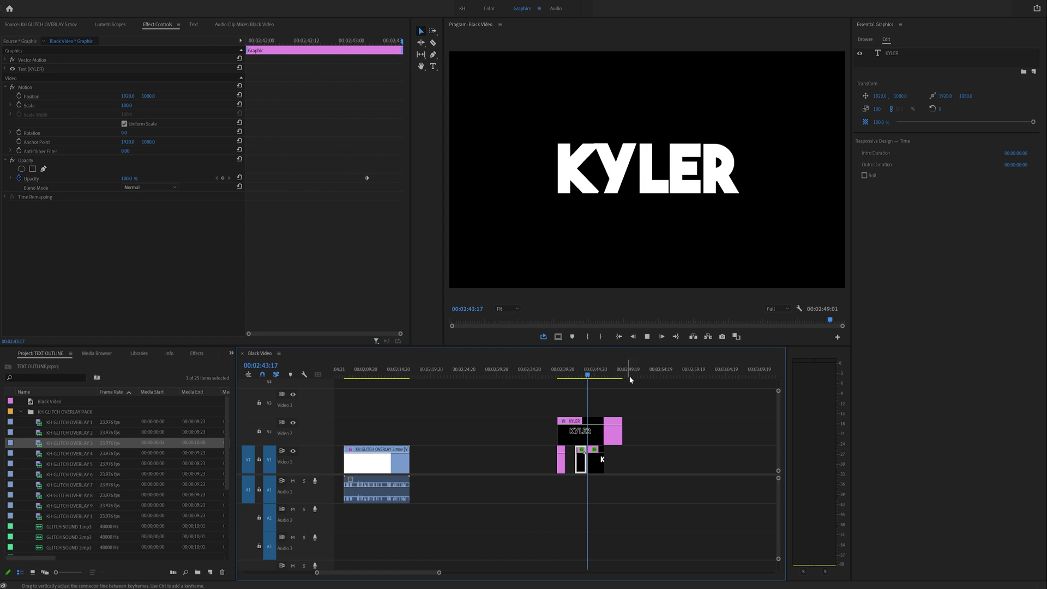
- Play back the finished HELLO text animation from about 00:00:11 near the sequence start in the enlarged program monitor
{"action": "key", "text": "minus"}
{"action": "key", "text": "minus"}
{"action": "key", "text": "minus"}
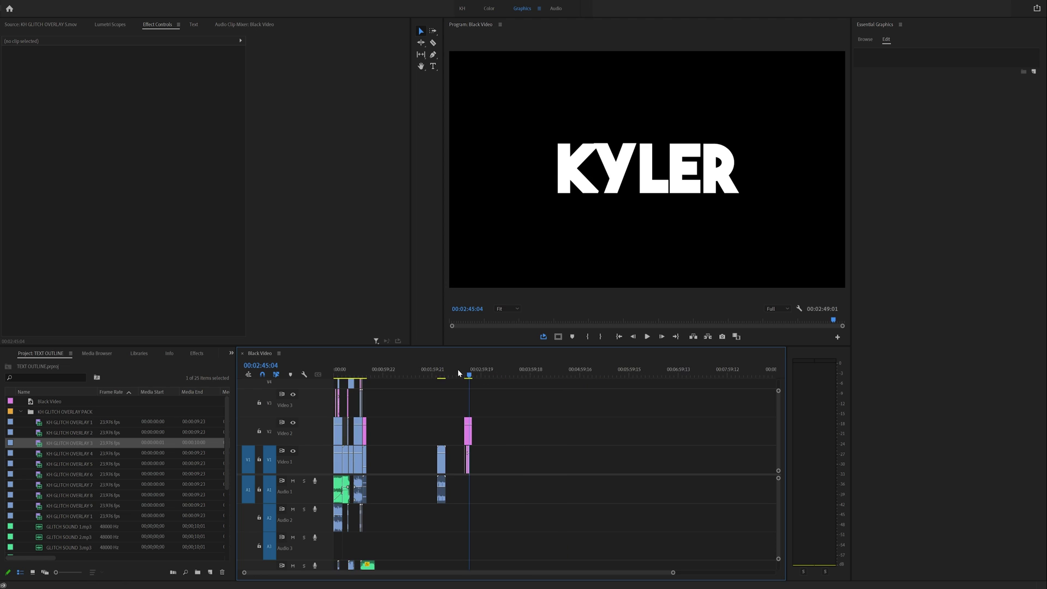
{"action": "left_click_drag", "start_coordinate": [456, 369], "coordinate": [275, 374]}
{"action": "key", "text": "equal"}
{"action": "key", "text": "equal"}
{"action": "key", "text": "equal"}
{"action": "left_click_drag", "start_coordinate": [404, 371], "coordinate": [409, 373]}
{"action": "key", "text": "space"}
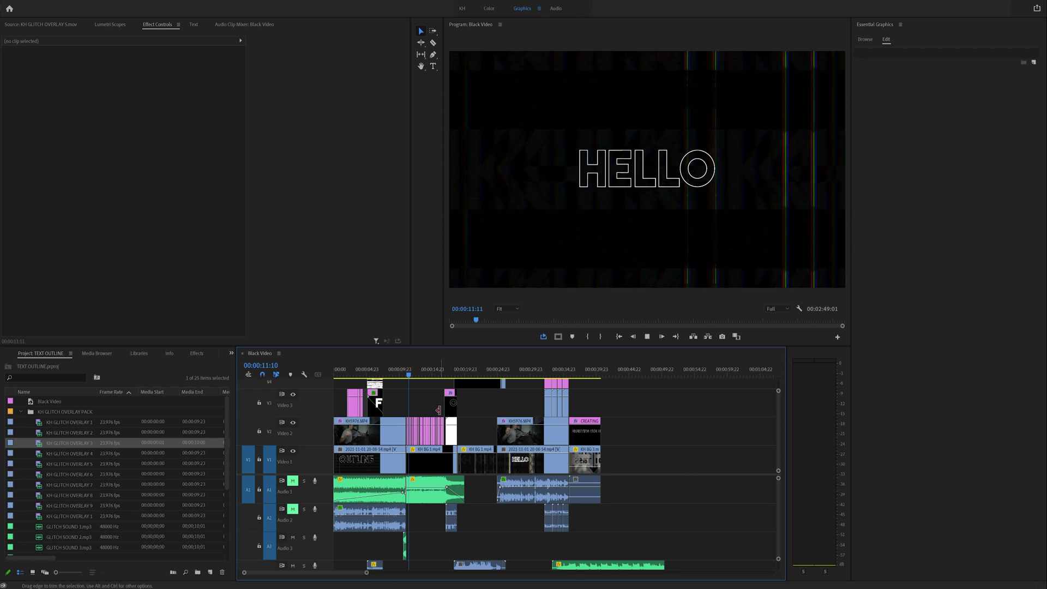
{"action": "key", "text": "grave"}
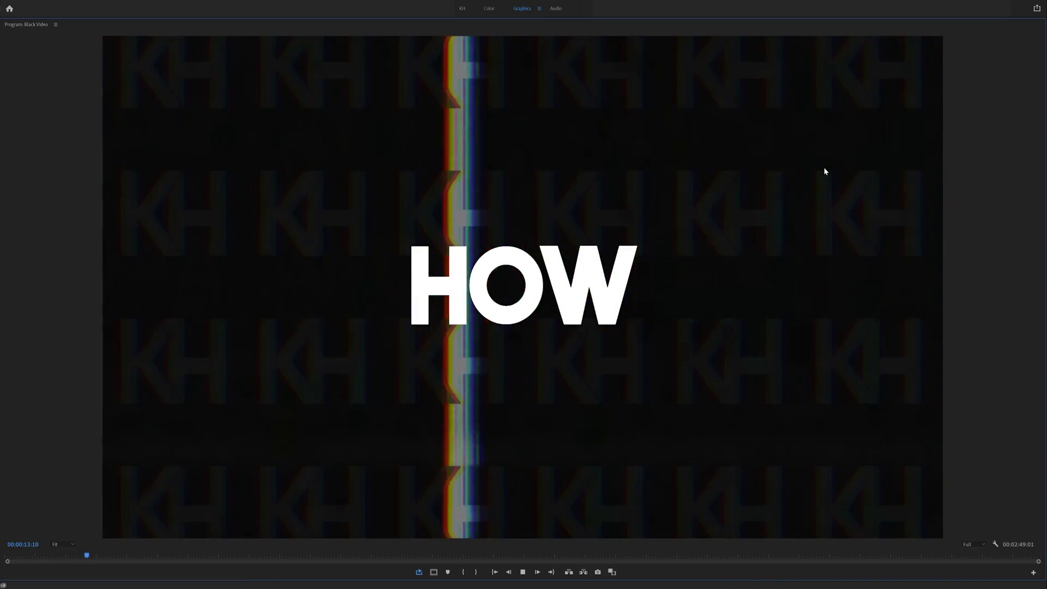